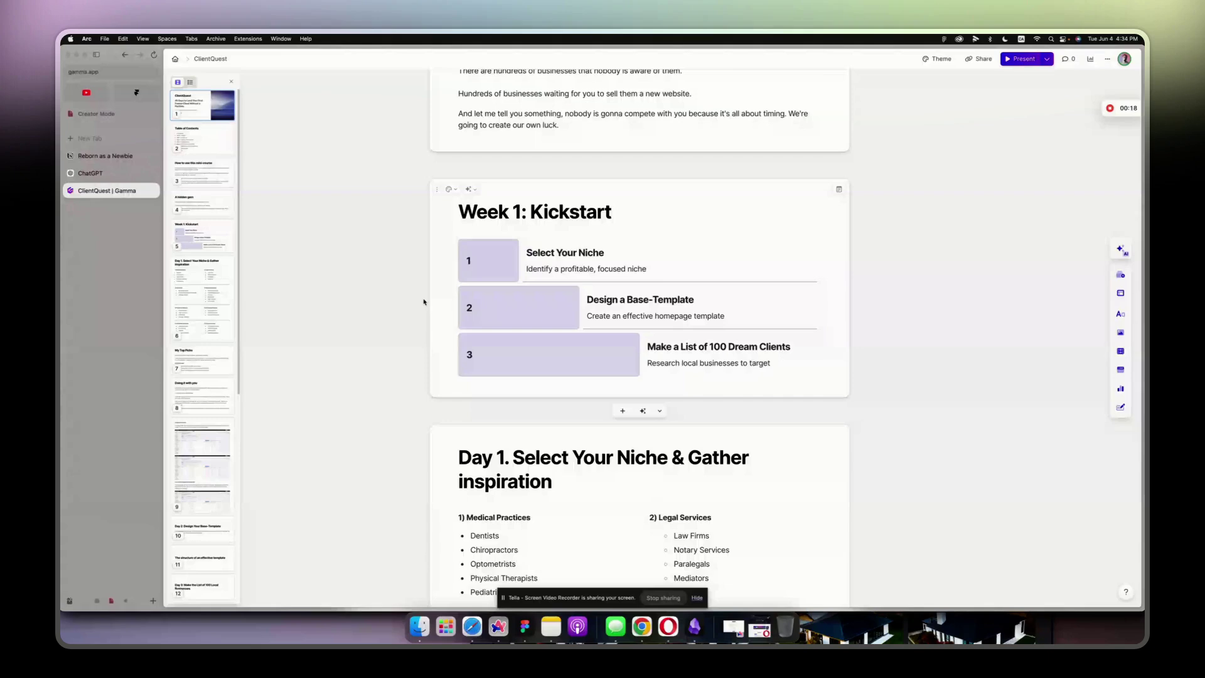
- Show YouTube Studio's Channel content list with the 'Roofing website design from scratch' draft uploading
{"action": "left_click", "coordinate": [88, 91]}
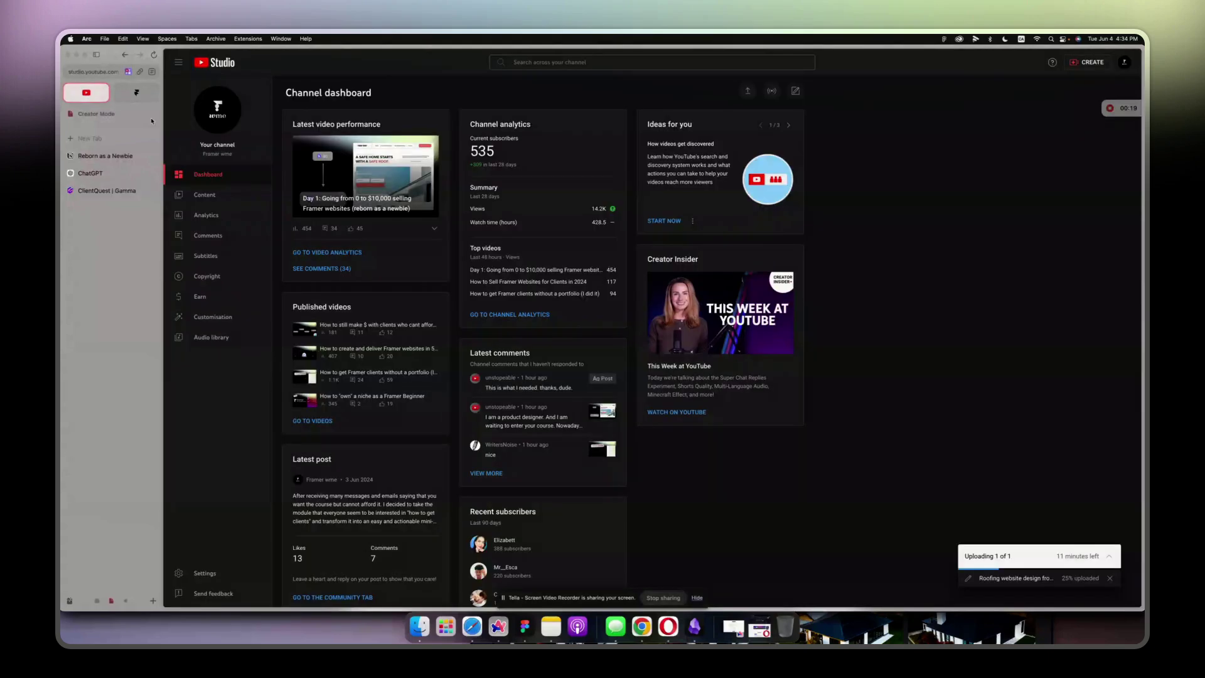
{"action": "left_click", "coordinate": [213, 198]}
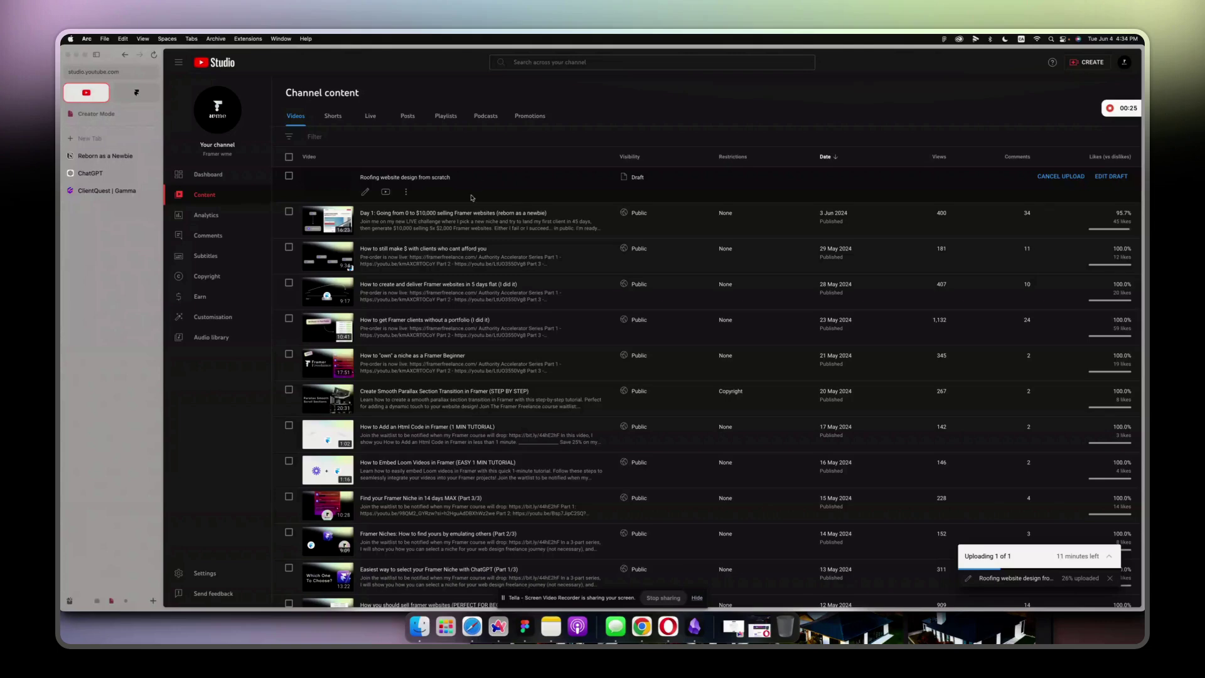
{"action": "left_click", "coordinate": [525, 625]}
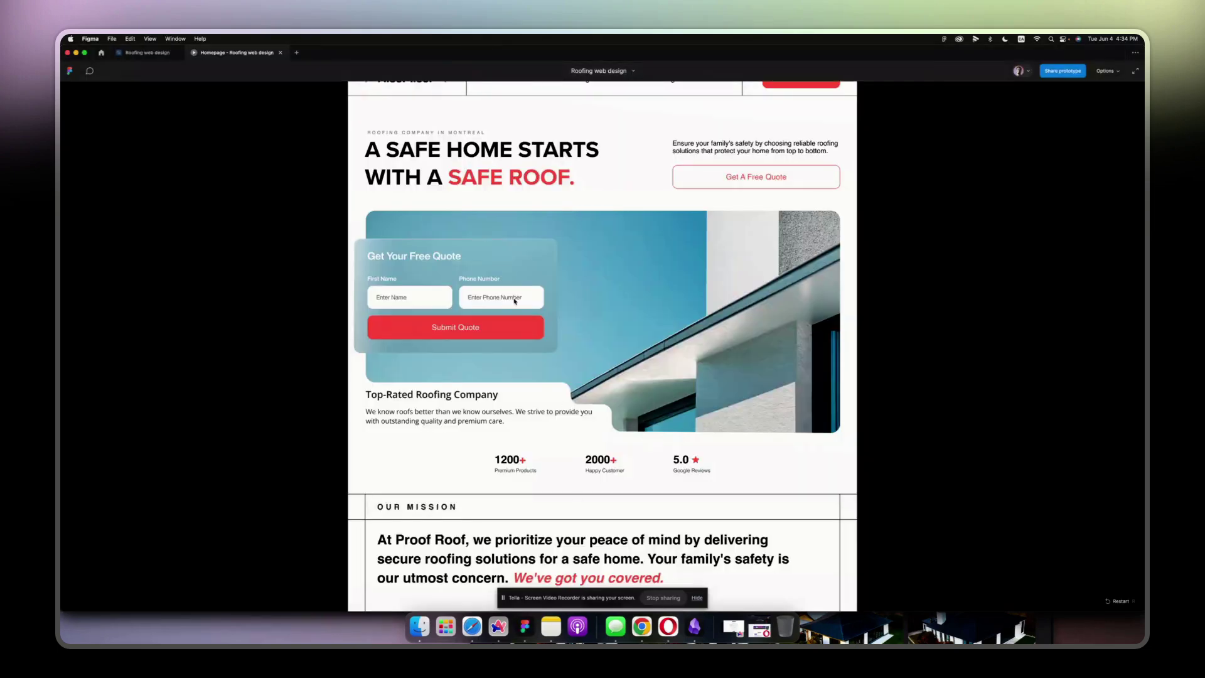
{"action": "scroll", "coordinate": [514, 301], "scroll_direction": "down", "scroll_amount": 15}
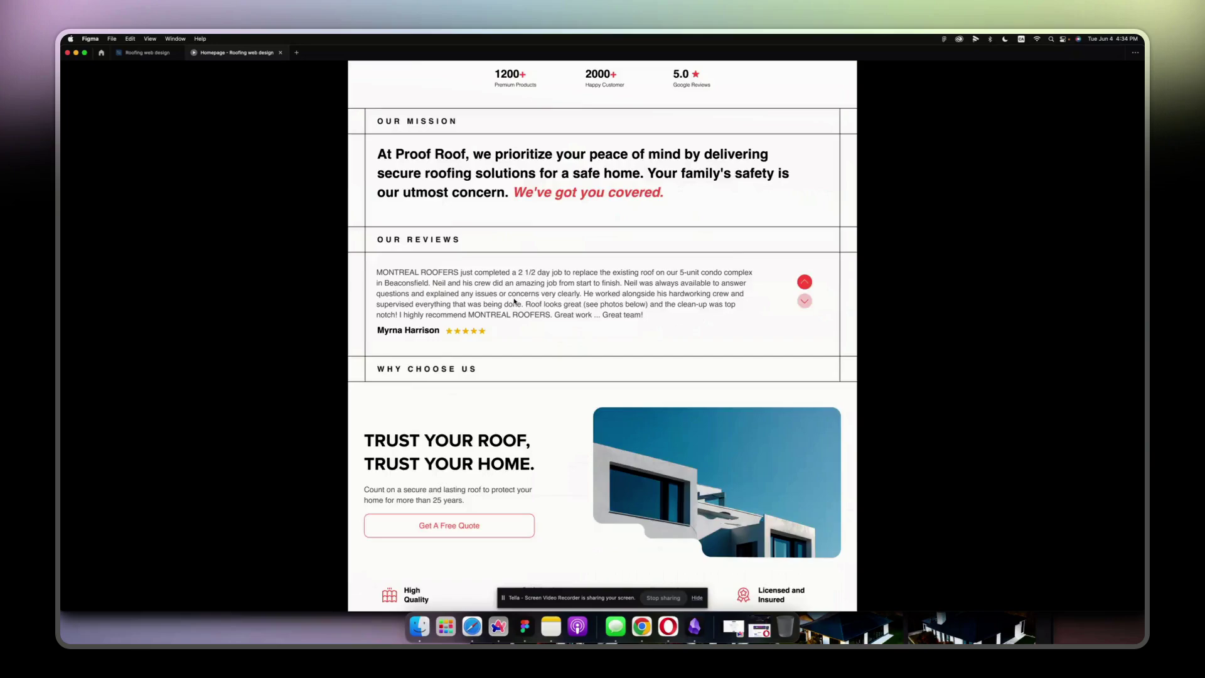
{"action": "scroll", "coordinate": [515, 301], "scroll_direction": "down", "scroll_amount": 20}
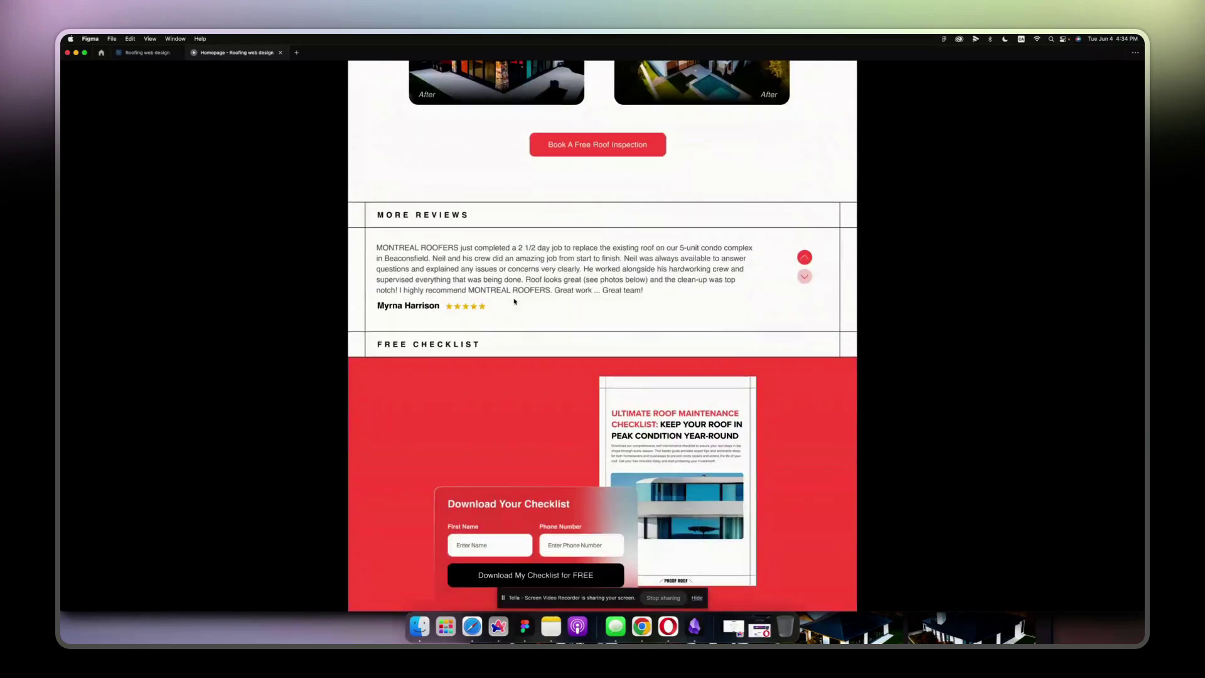
{"action": "scroll", "coordinate": [514, 301], "scroll_direction": "up", "scroll_amount": 20}
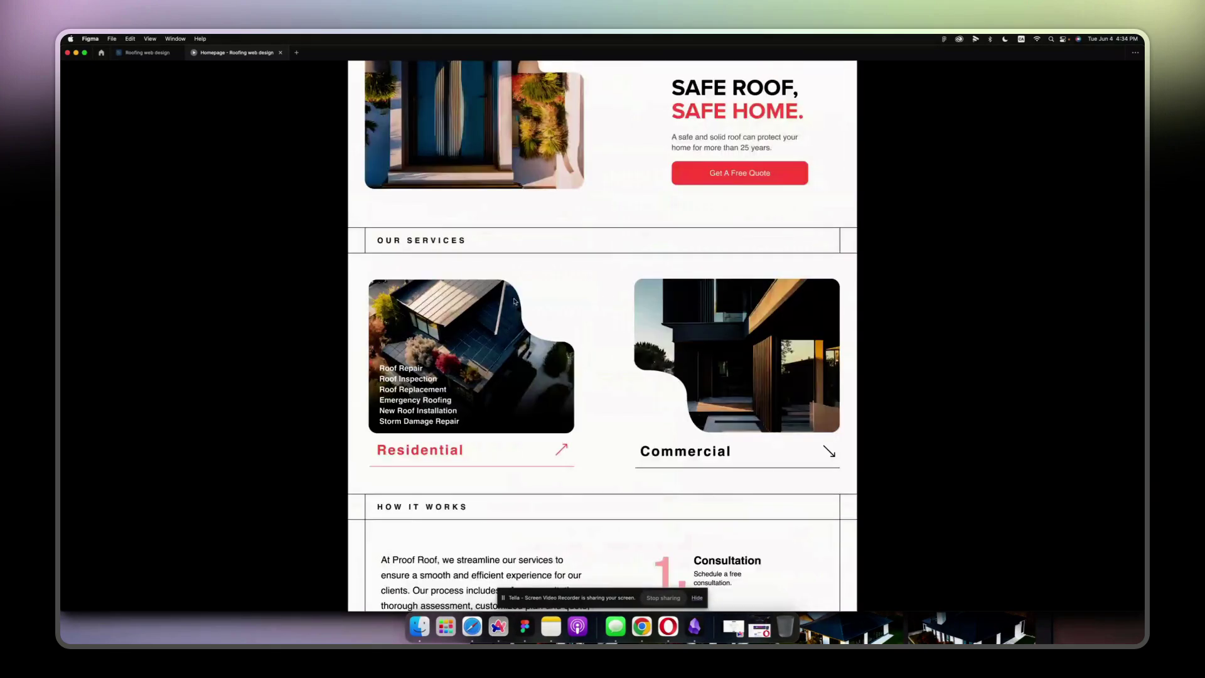
{"action": "scroll", "coordinate": [514, 301], "scroll_direction": "up", "scroll_amount": 5}
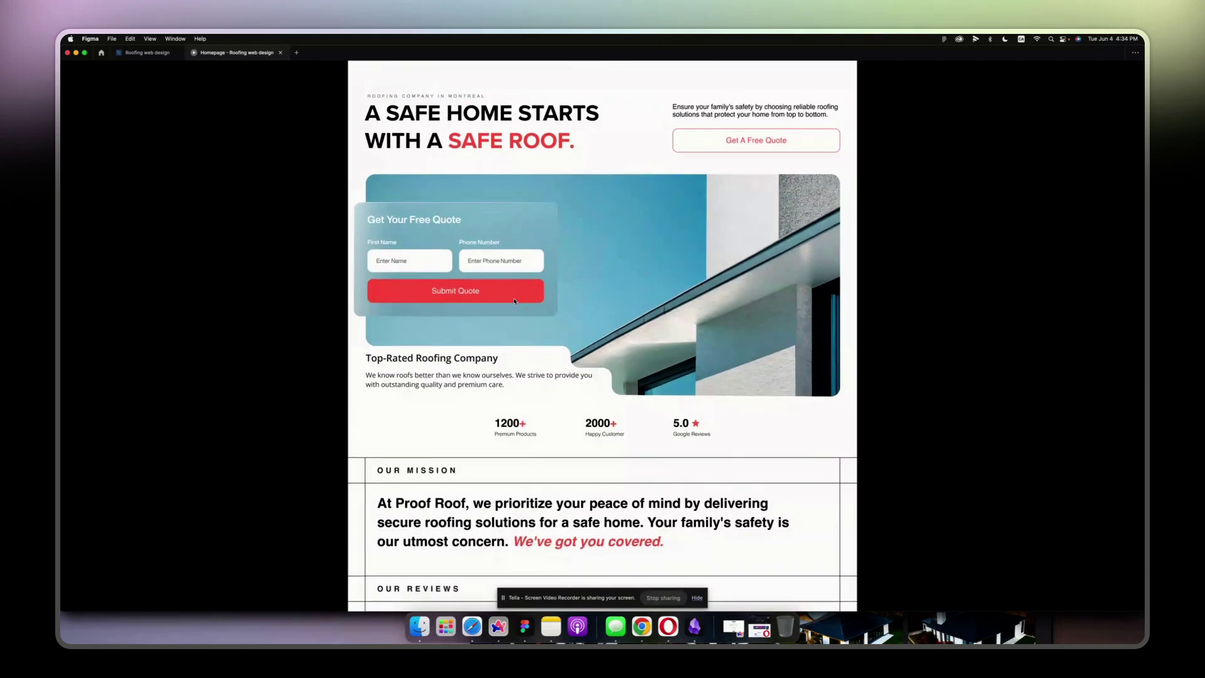
{"action": "scroll", "coordinate": [515, 301], "scroll_direction": "up", "scroll_amount": 2}
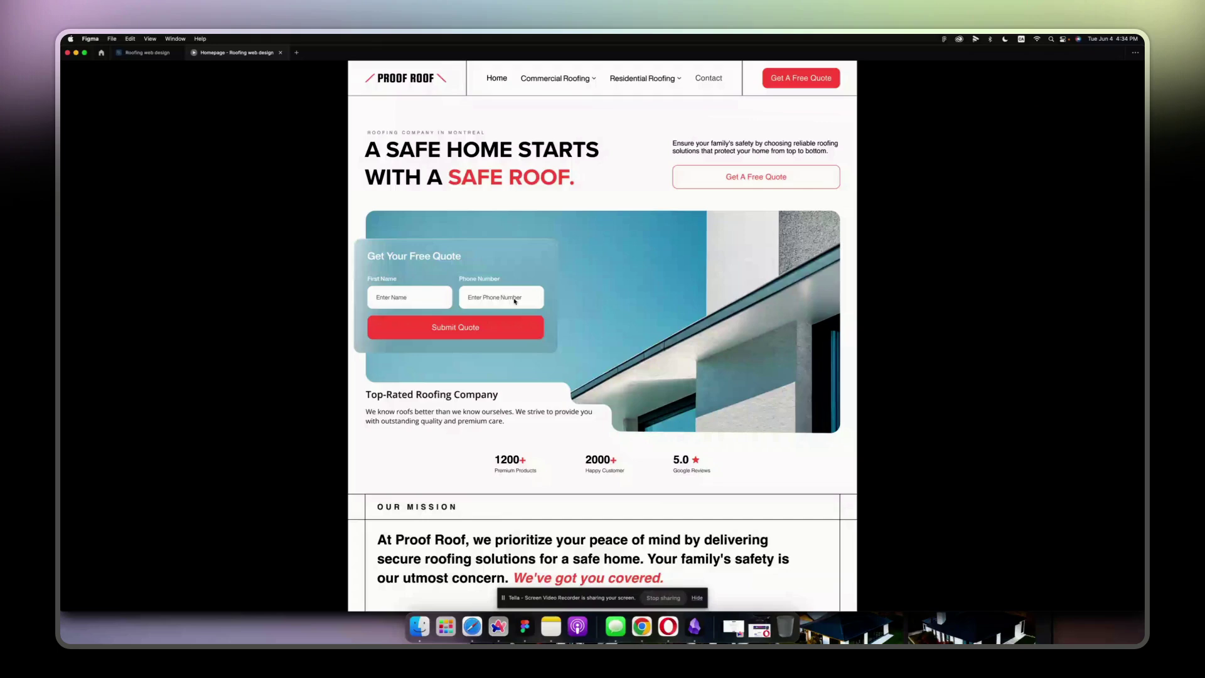
{"action": "scroll", "coordinate": [514, 301], "scroll_direction": "down", "scroll_amount": 5}
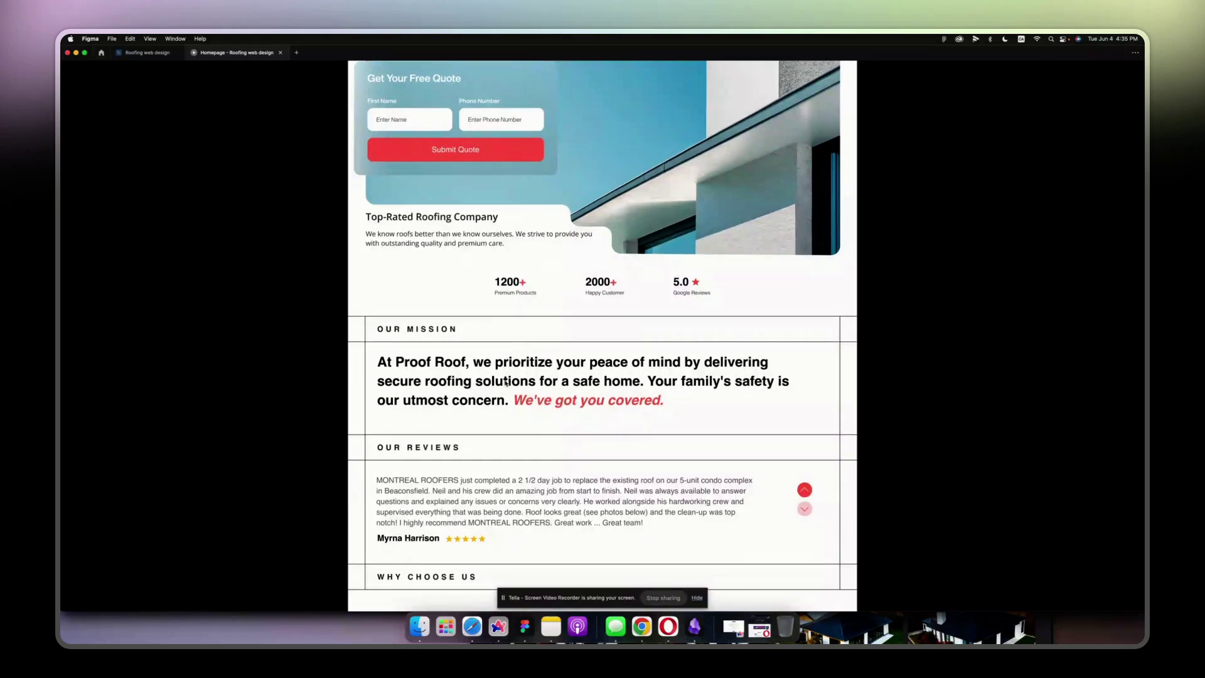
{"action": "scroll", "coordinate": [507, 381], "scroll_direction": "down", "scroll_amount": 1}
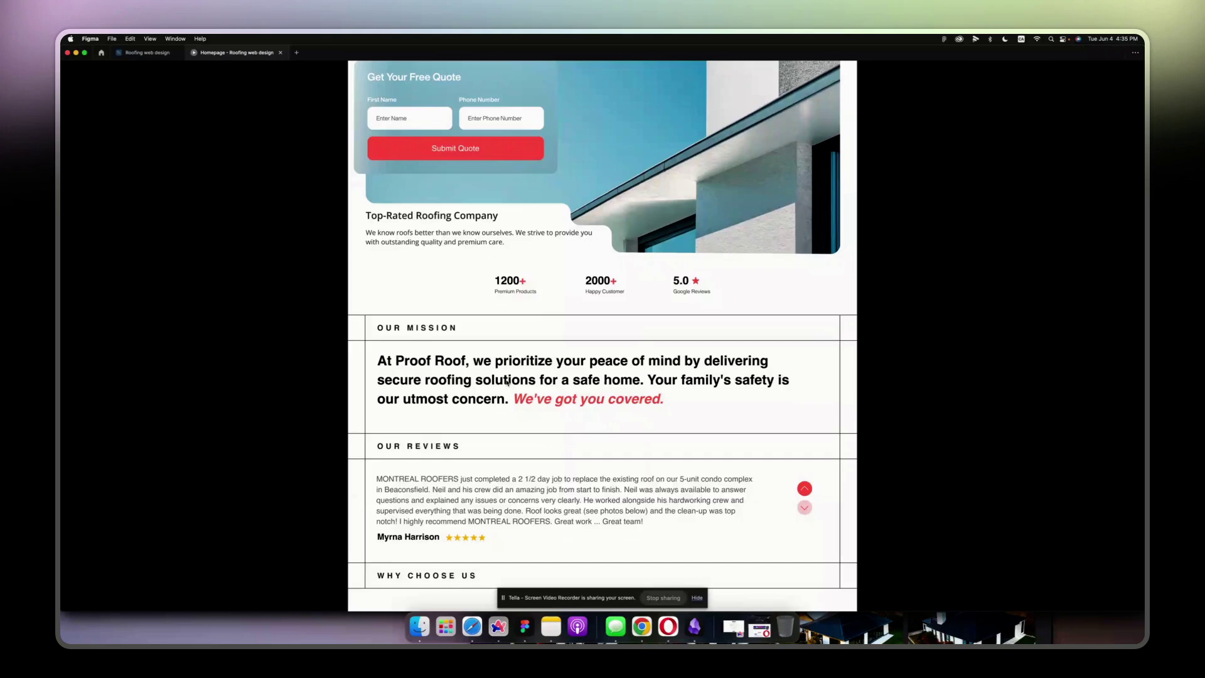
{"action": "scroll", "coordinate": [507, 382], "scroll_direction": "down", "scroll_amount": 5}
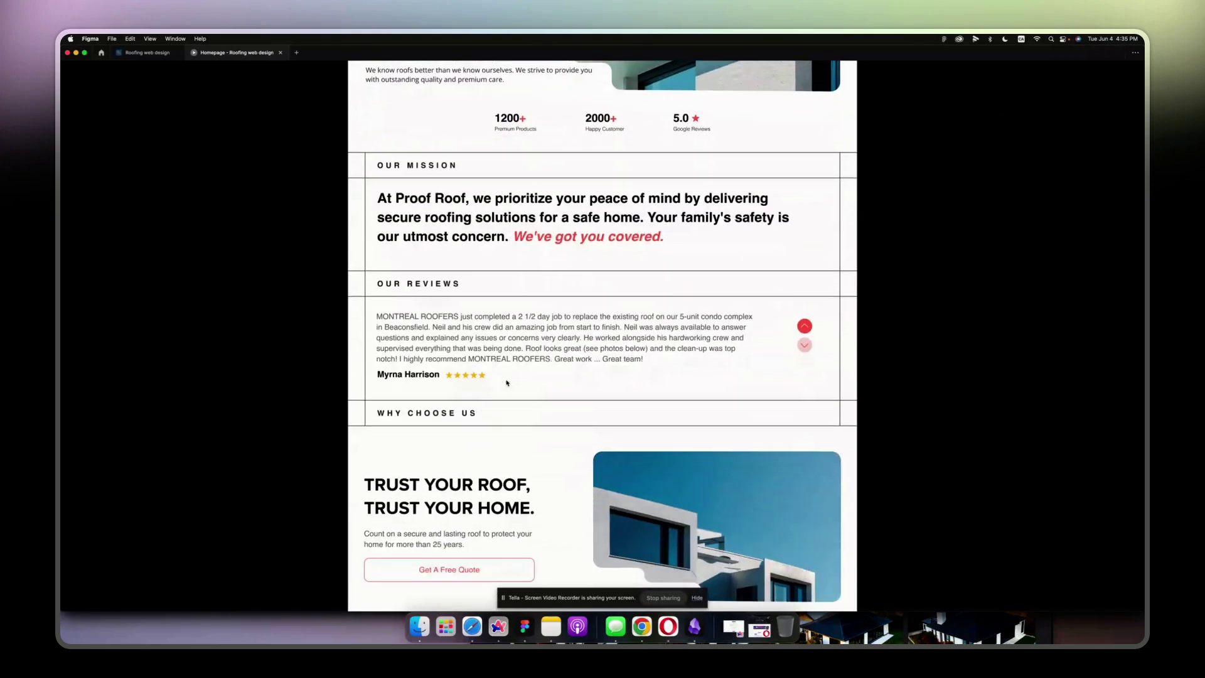
{"action": "scroll", "coordinate": [507, 382], "scroll_direction": "down", "scroll_amount": 1}
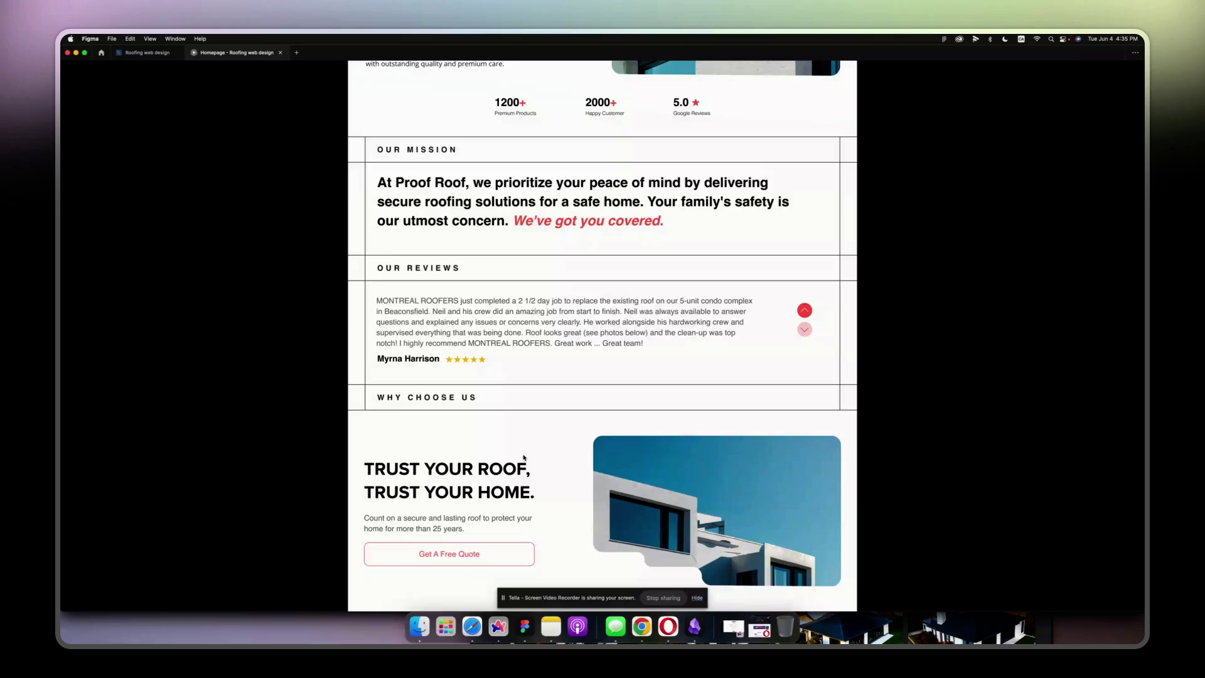
- Go to the Reborn as a Newbie page and open the Day 1 card showing Roofing as the niche
{"action": "key", "text": "super+Tab"}
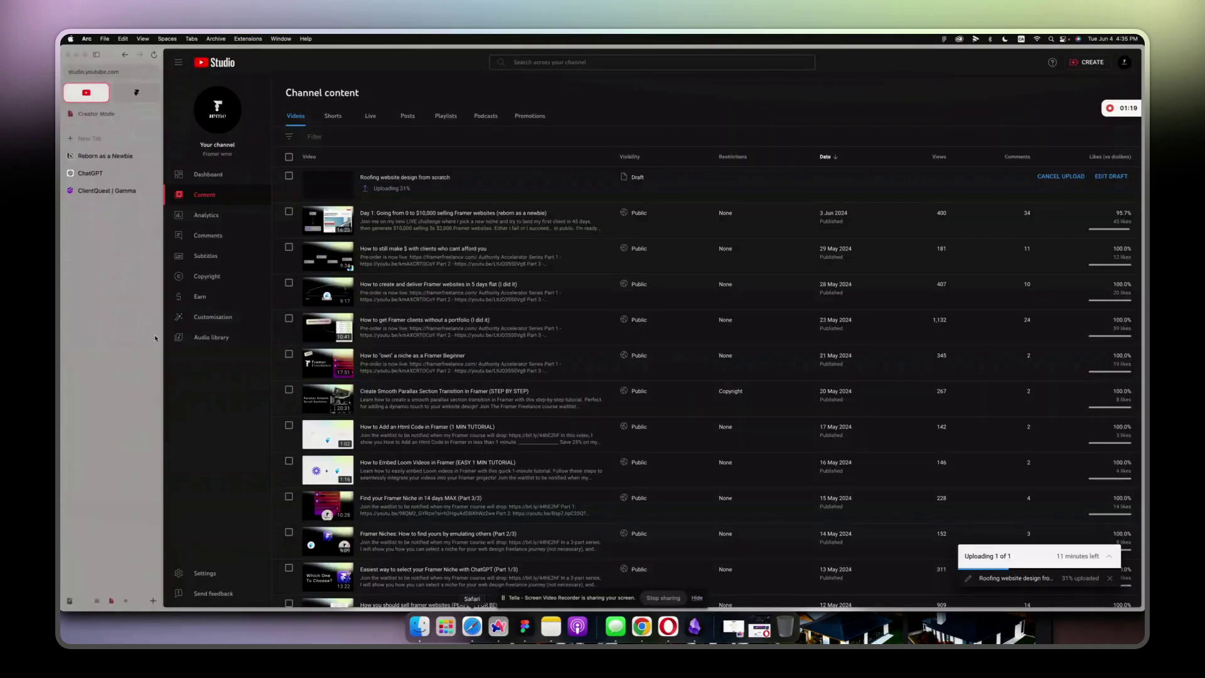
{"action": "left_click", "coordinate": [143, 157]}
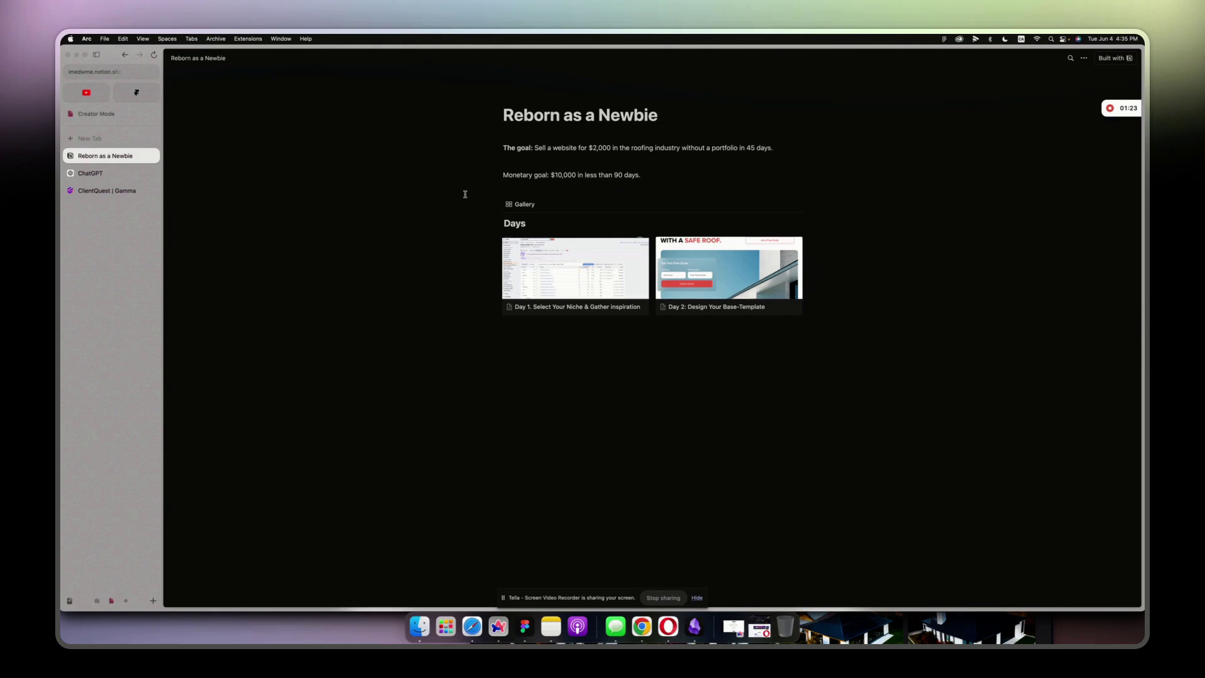
{"action": "left_click", "coordinate": [540, 277]}
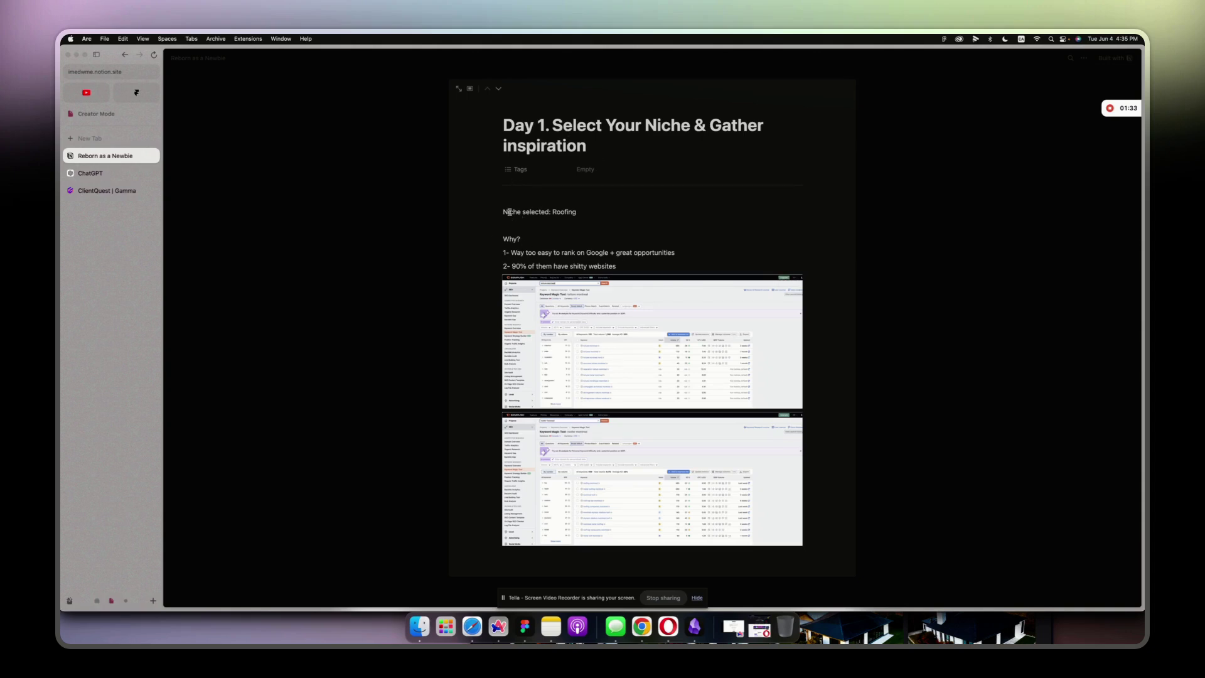
- Highlight the 'Niche selected: Roofing' line, then close the Day 1 page preview
{"action": "left_click_drag", "start_coordinate": [509, 212], "coordinate": [608, 217]}
{"action": "left_click", "coordinate": [609, 217]}
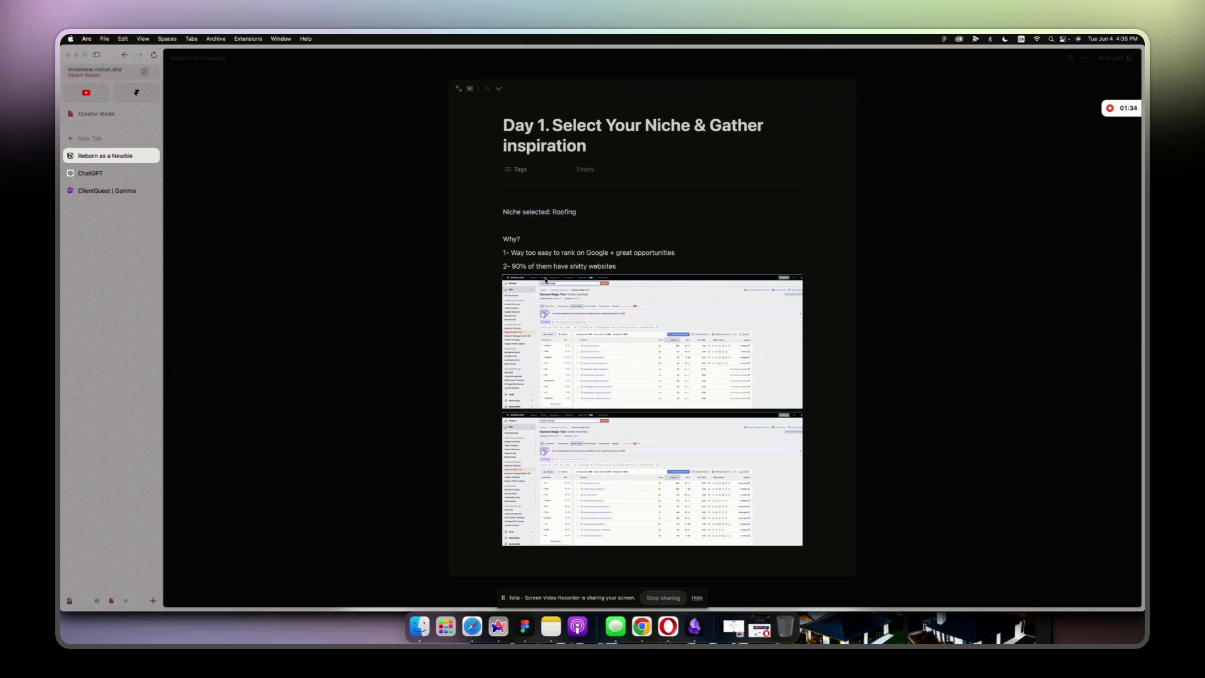
{"action": "left_click", "coordinate": [398, 269]}
- Open the Day 2: Design Your Base-Template page and review its Ressources, ChatGPT Prompt and Lexica Prompt sections
{"action": "left_click", "coordinate": [701, 272]}
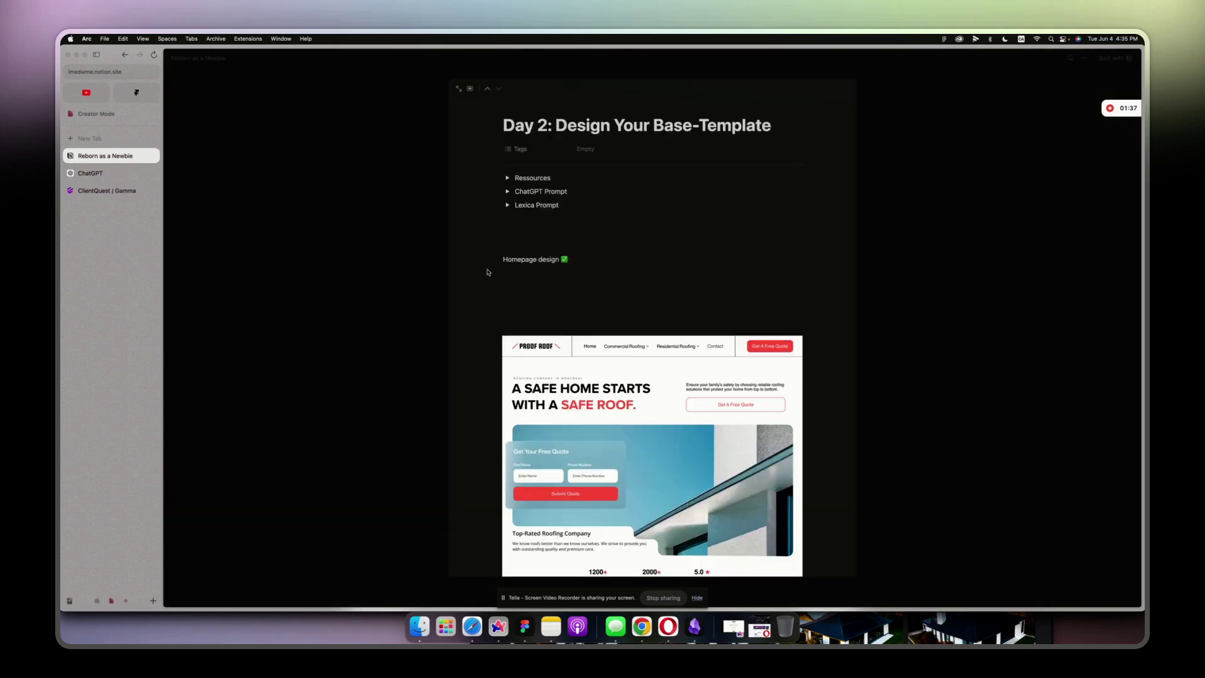
{"action": "left_click", "coordinate": [507, 179]}
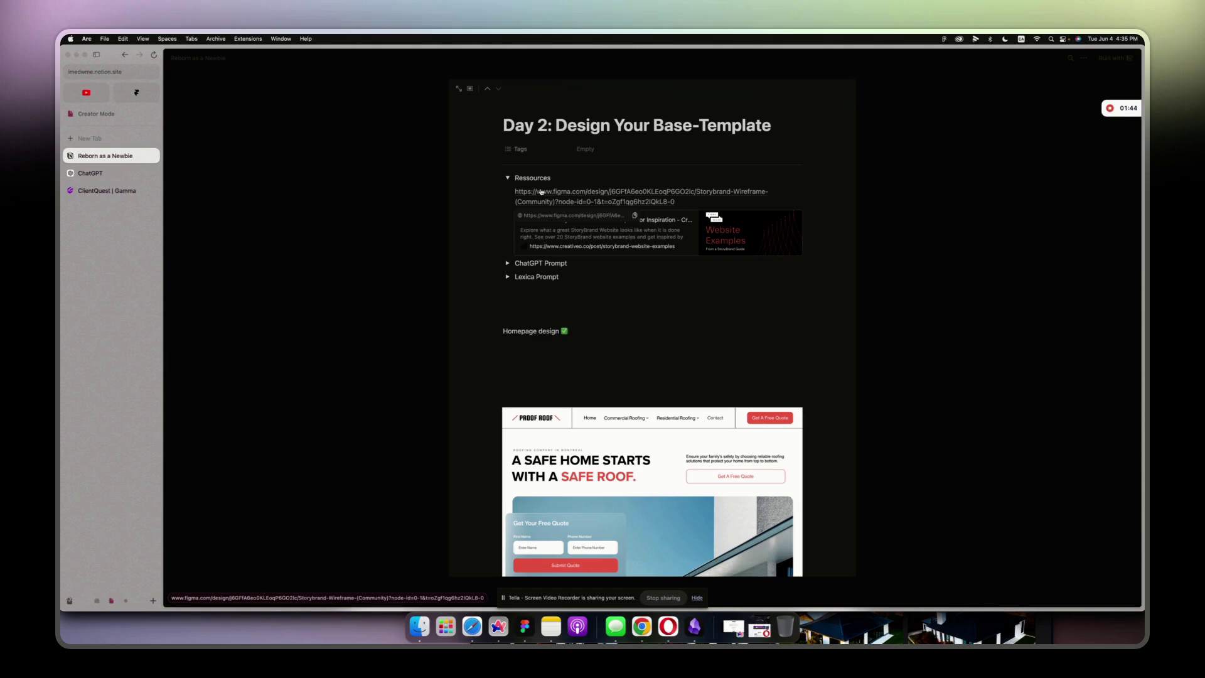
{"action": "left_click", "coordinate": [508, 263]}
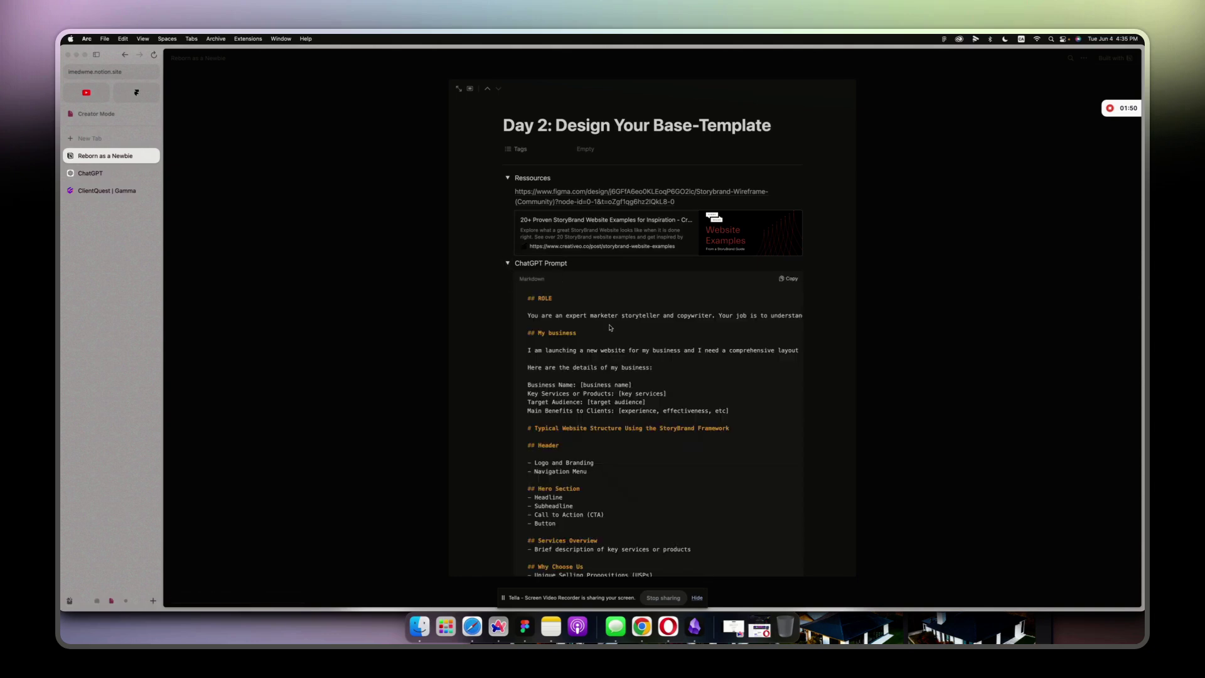
{"action": "scroll", "coordinate": [609, 325], "scroll_direction": "down", "scroll_amount": 5}
{"action": "scroll", "coordinate": [609, 325], "scroll_direction": "up", "scroll_amount": 4}
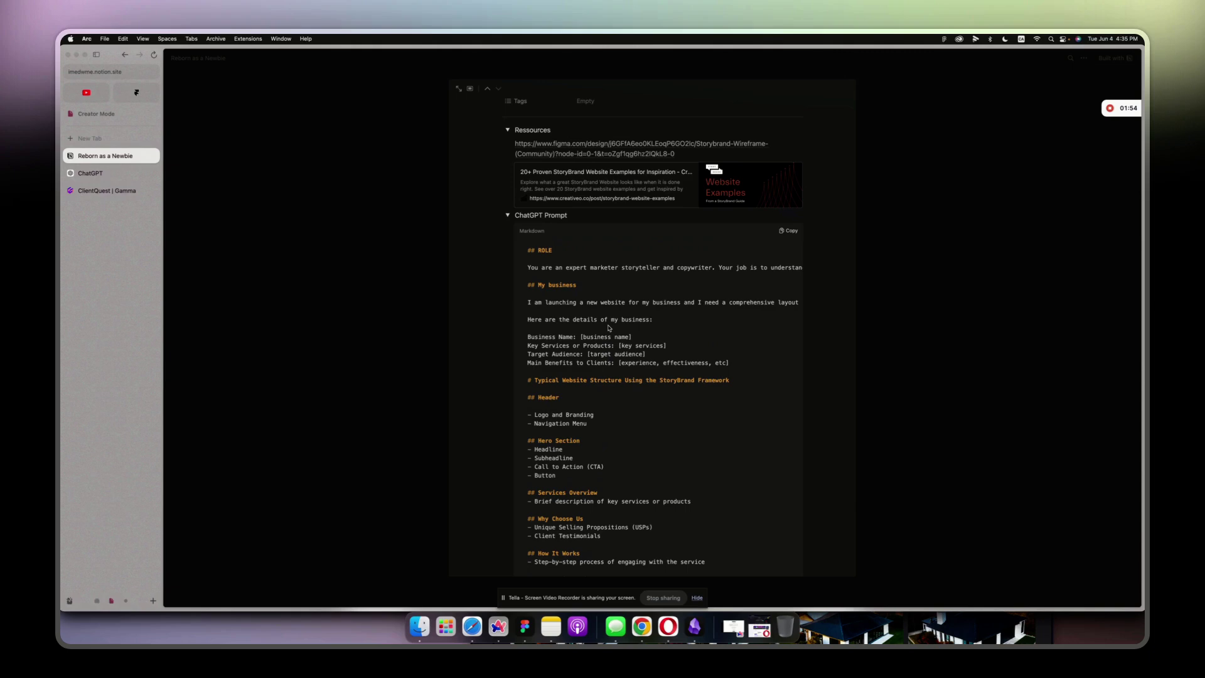
{"action": "left_click", "coordinate": [506, 217]}
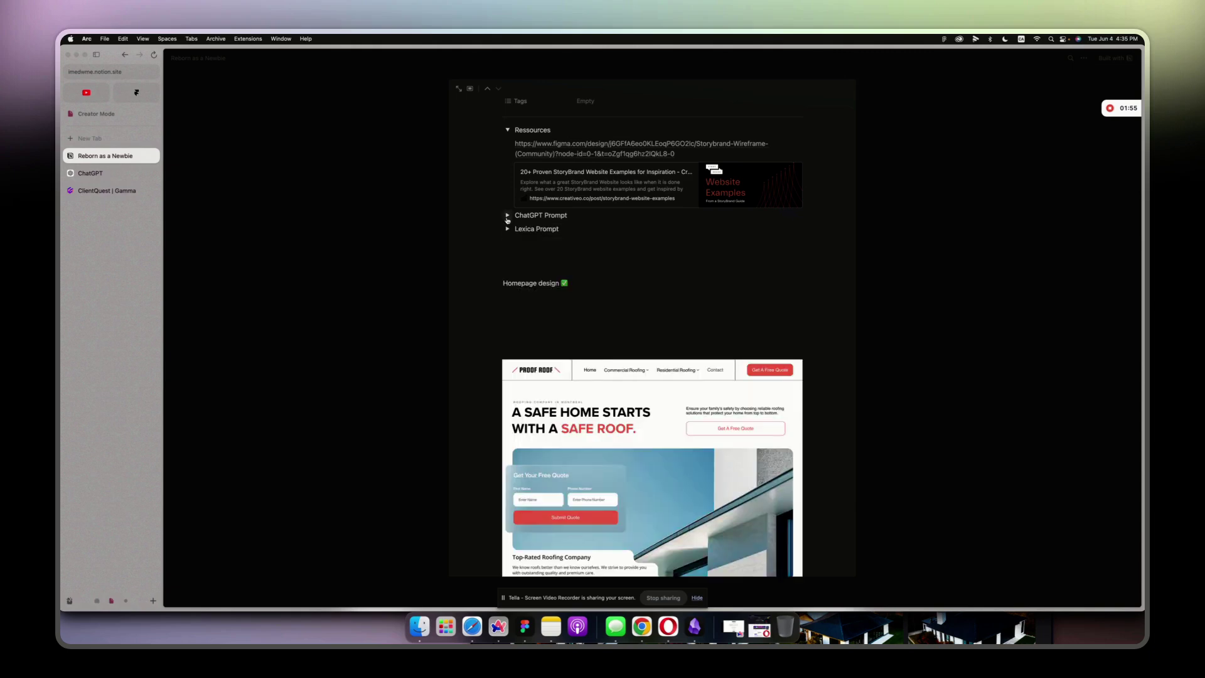
{"action": "left_click", "coordinate": [508, 228]}
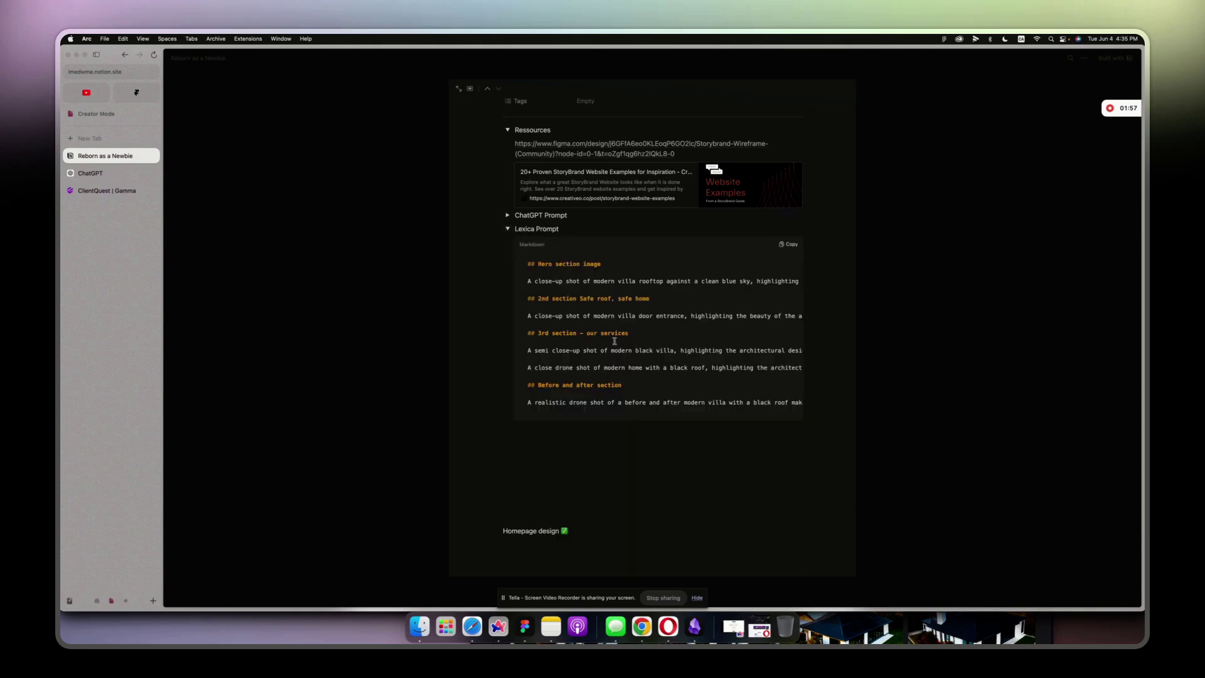
- Glance at Lexica, close the Day 2 page, and show Week 1: Kickstart in the Gamma document
{"action": "key", "text": "super+Tab"}
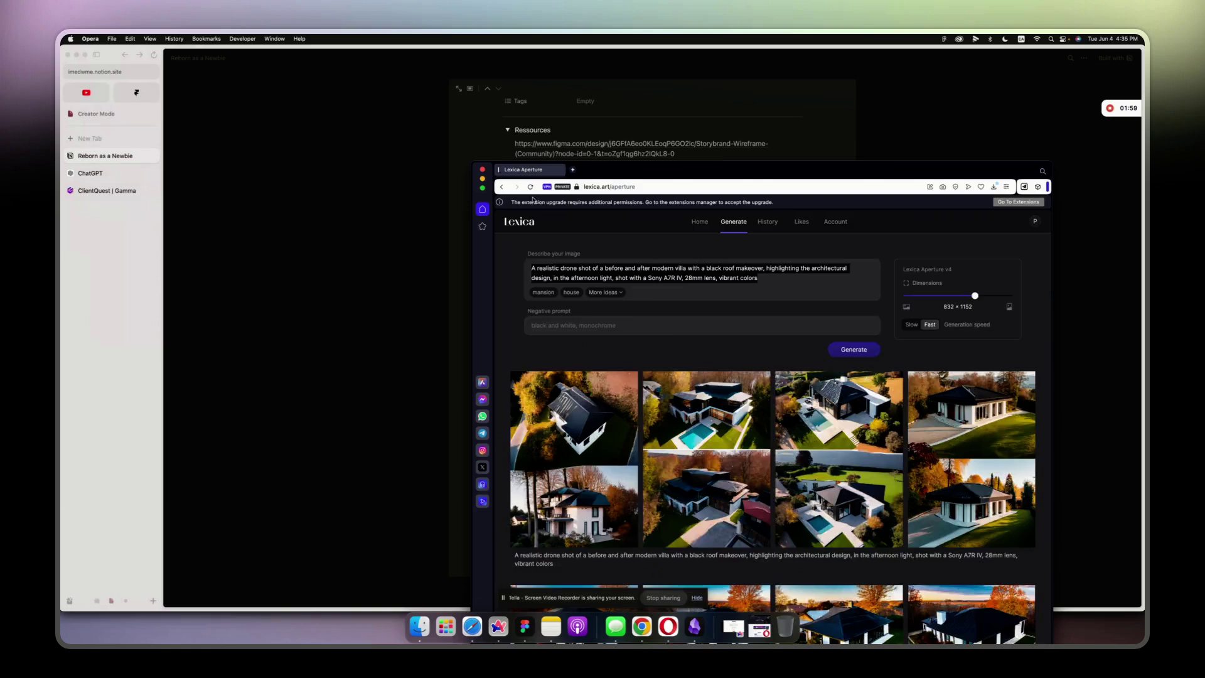
{"action": "key", "text": "super+Tab"}
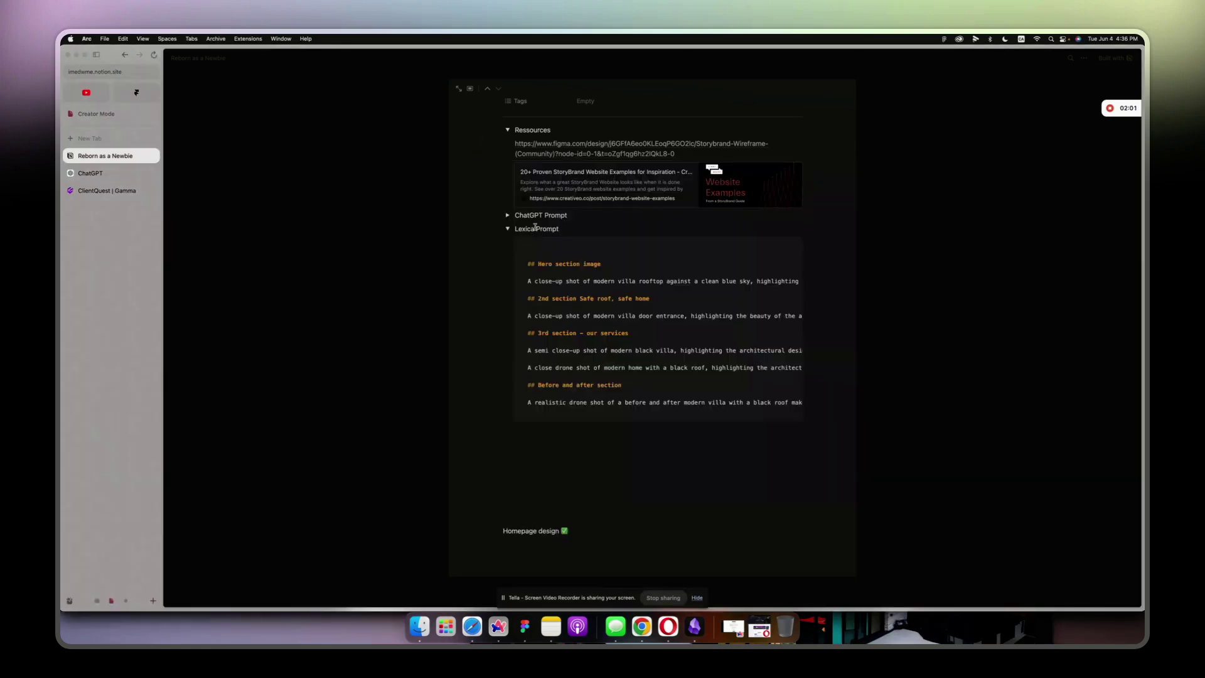
{"action": "left_click", "coordinate": [508, 229]}
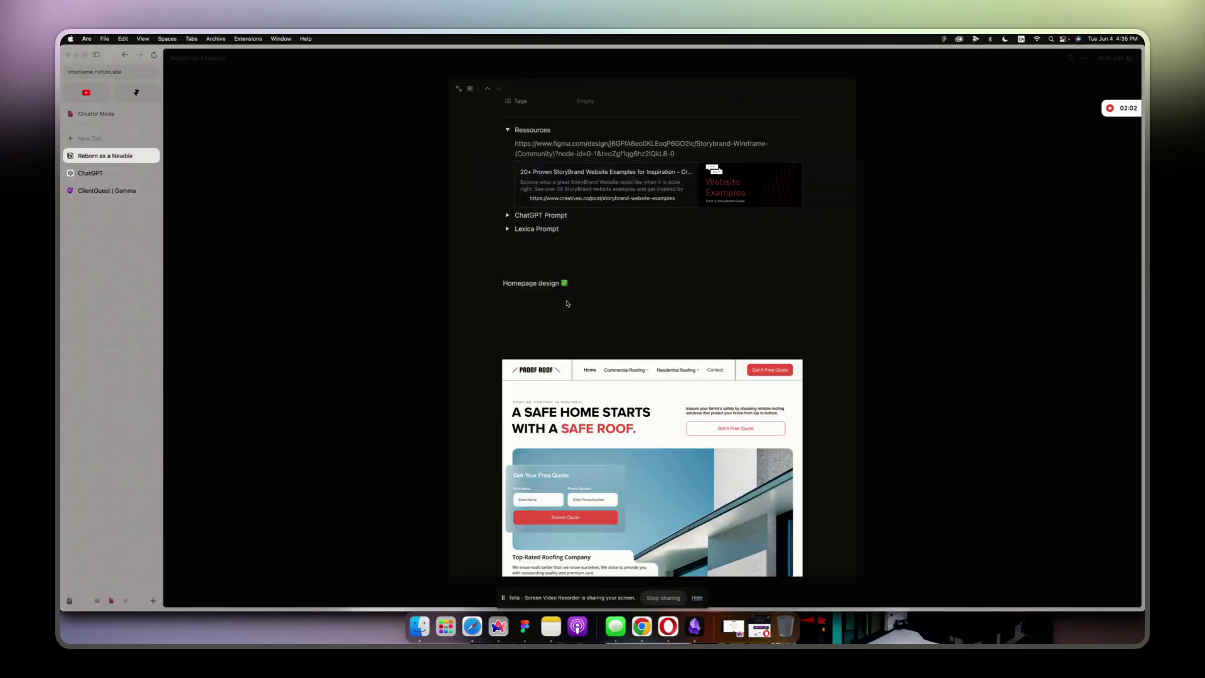
{"action": "left_click", "coordinate": [387, 197]}
{"action": "key", "text": "ctrl+Tab"}
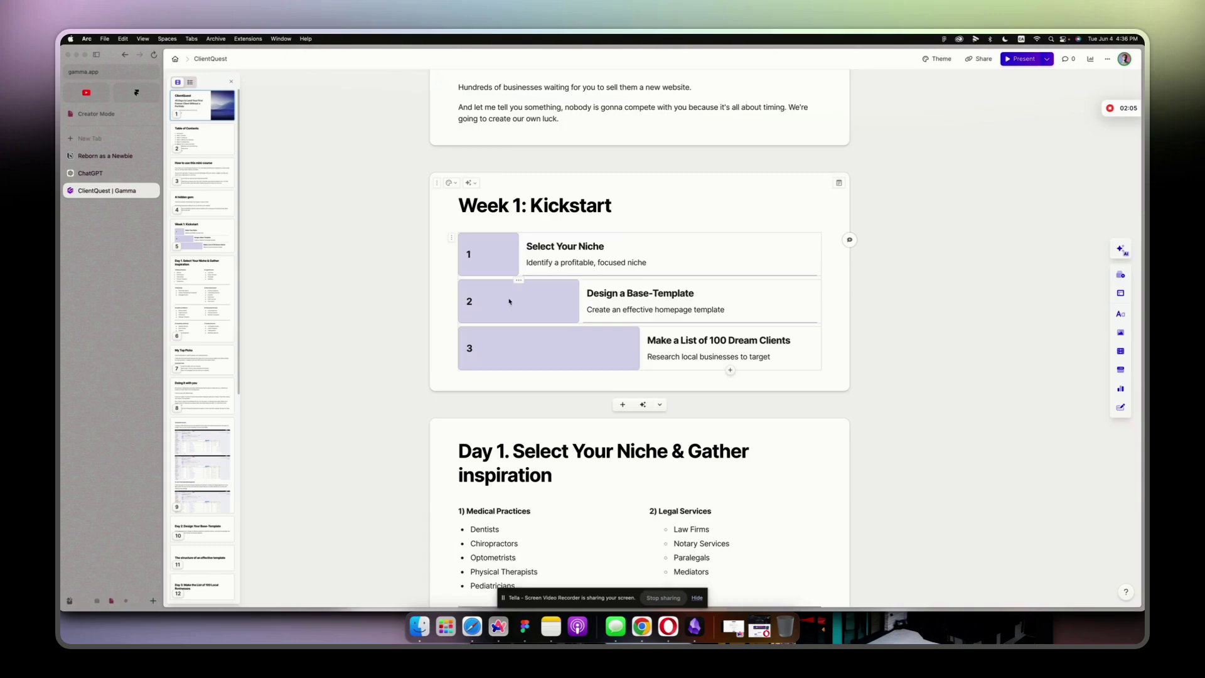
{"action": "scroll", "coordinate": [583, 294], "scroll_direction": "down", "scroll_amount": 1}
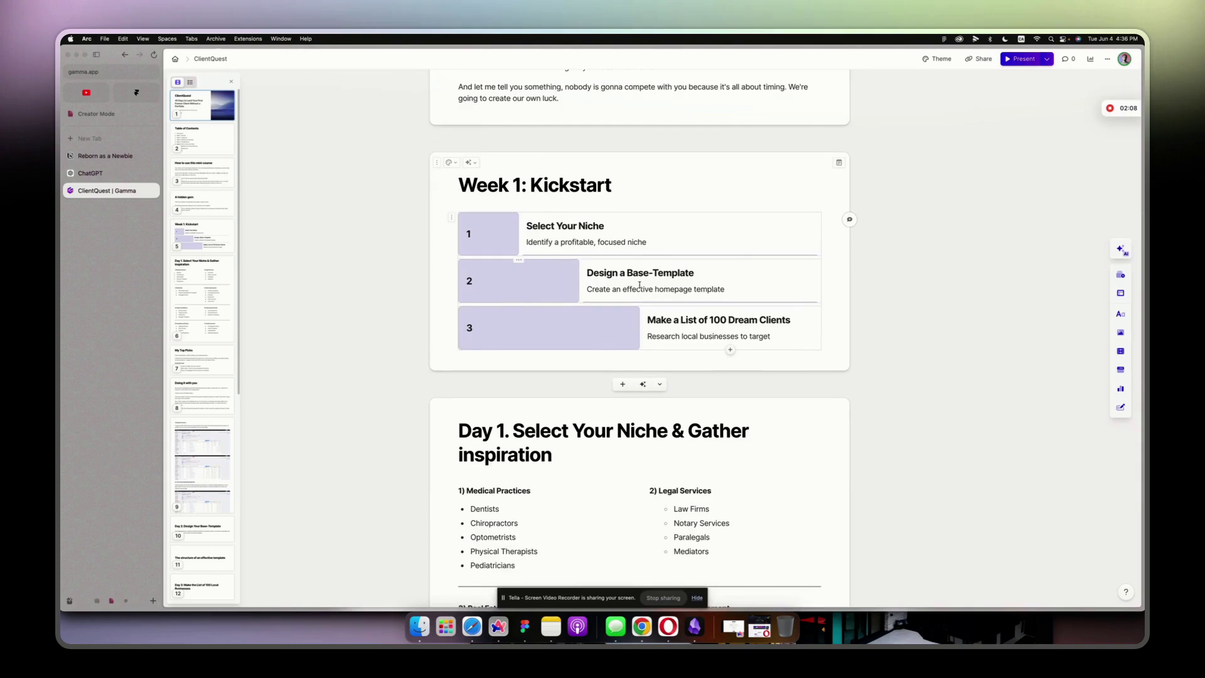
- Scroll the Figma Proof Roof prototype down to How It Works, then return to the Gamma document
{"action": "key", "text": "super+Tab"}
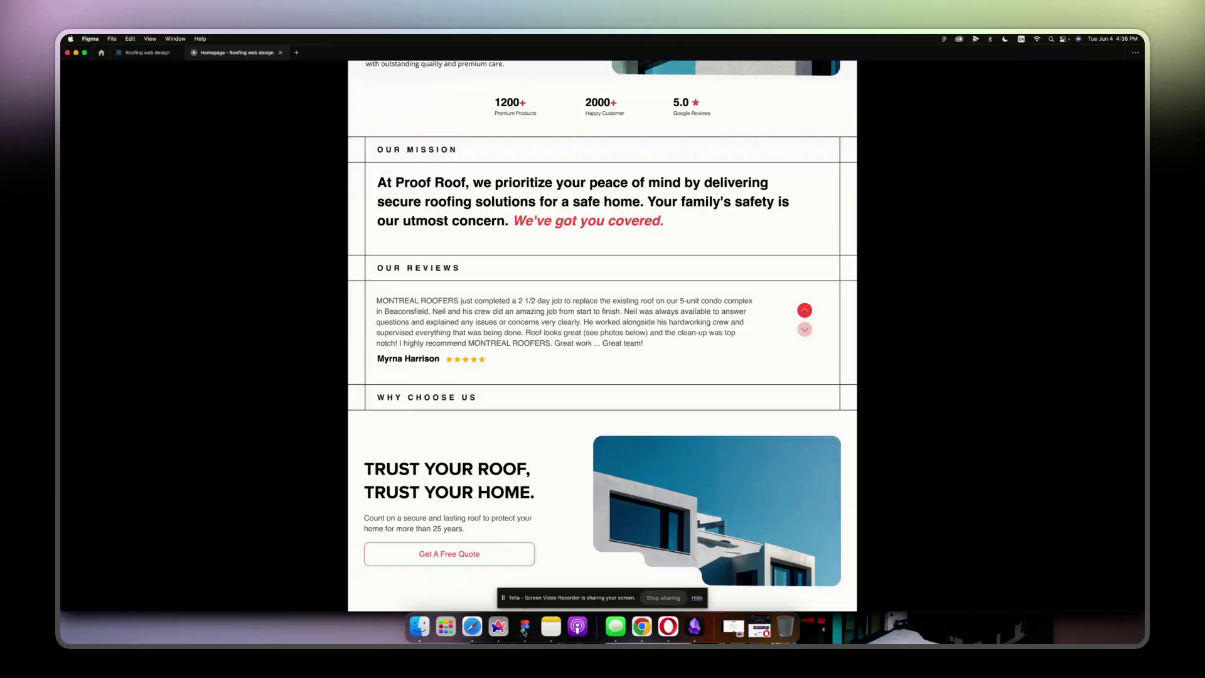
{"action": "scroll", "coordinate": [406, 402], "scroll_direction": "down", "scroll_amount": 10}
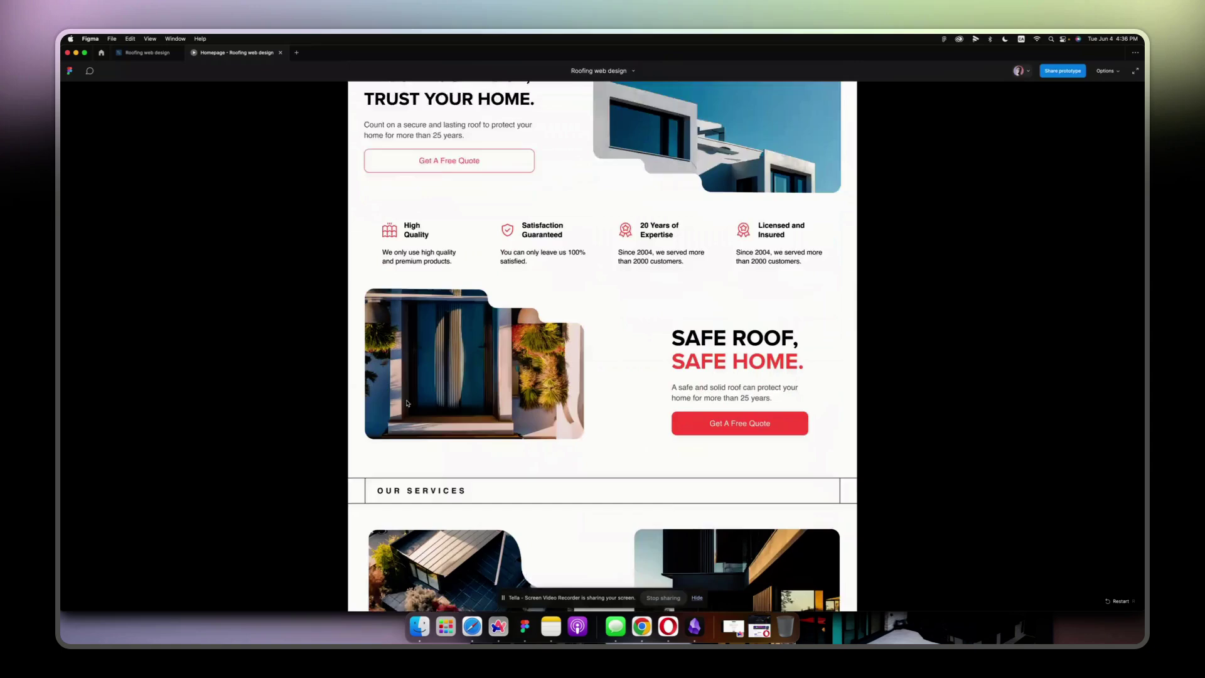
{"action": "scroll", "coordinate": [406, 403], "scroll_direction": "down", "scroll_amount": 5}
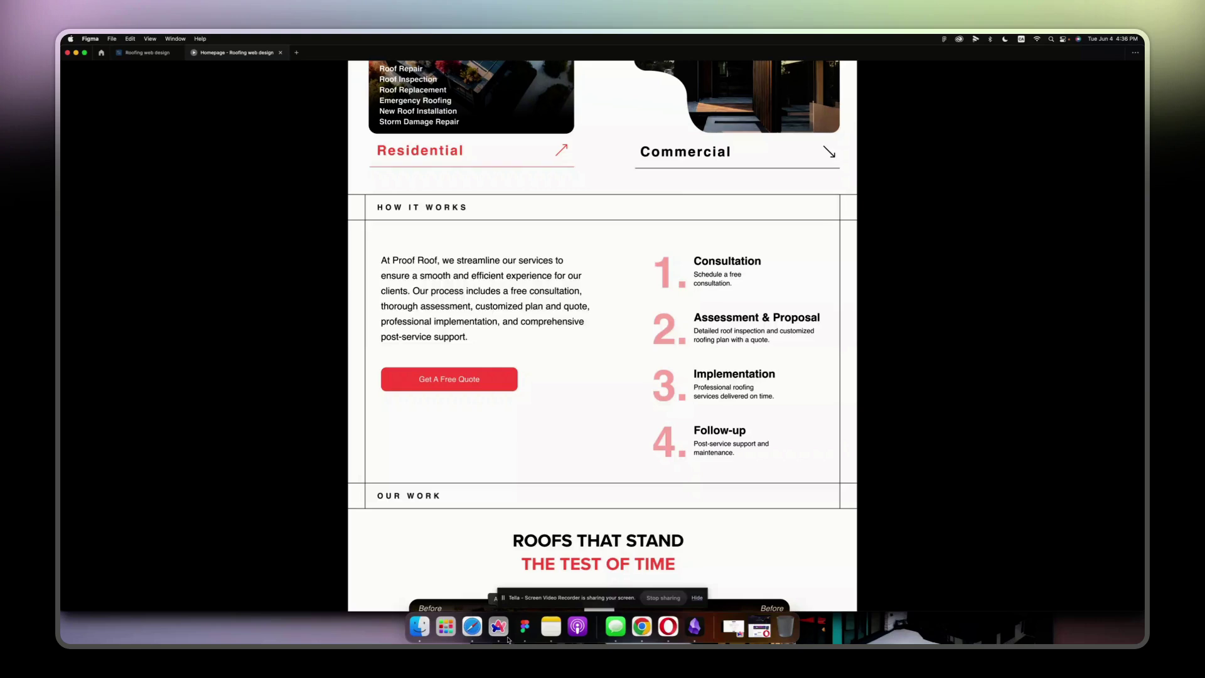
{"action": "left_click", "coordinate": [506, 635]}
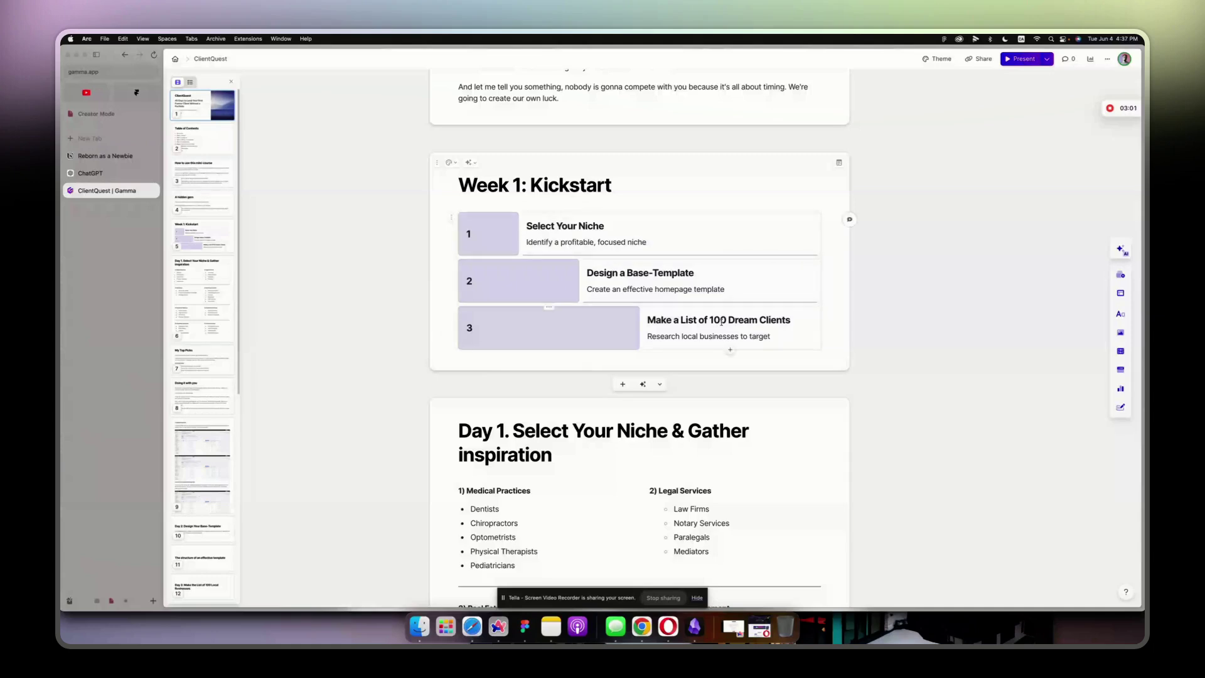
- Select '100 Dream Clients' in Week 1's step 3, then deselect without editing and scroll on
{"action": "left_click_drag", "start_coordinate": [727, 320], "coordinate": [790, 320]}
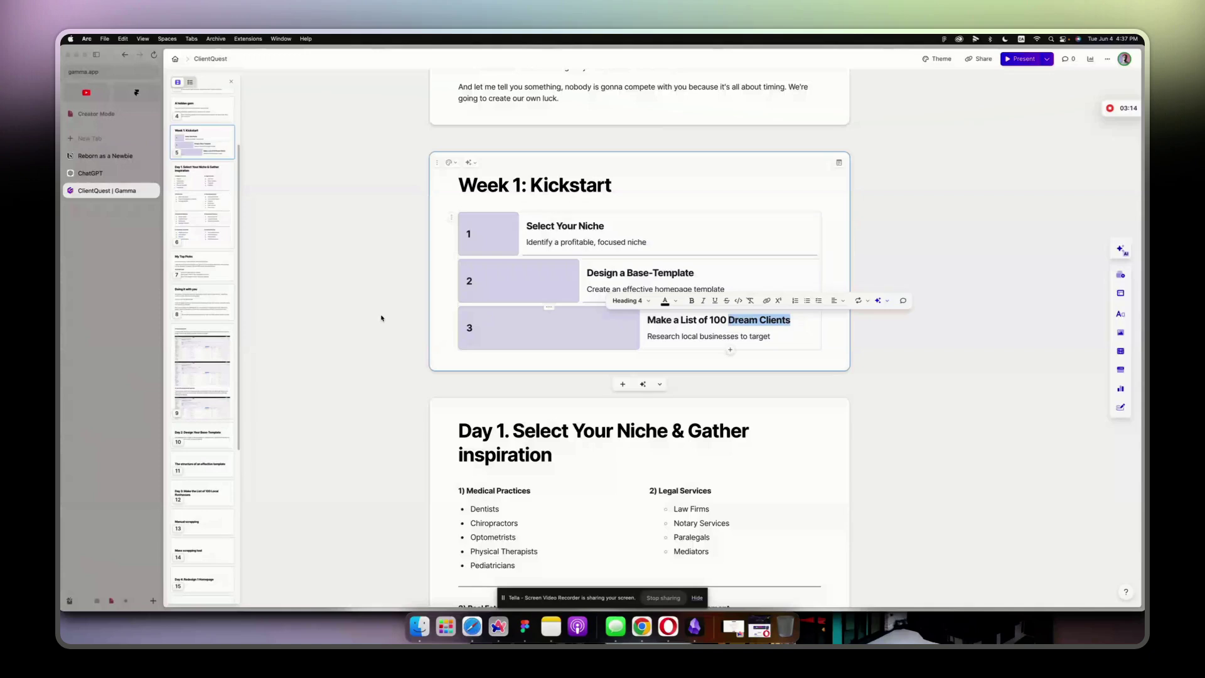
{"action": "scroll", "coordinate": [380, 318], "scroll_direction": "down", "scroll_amount": 2}
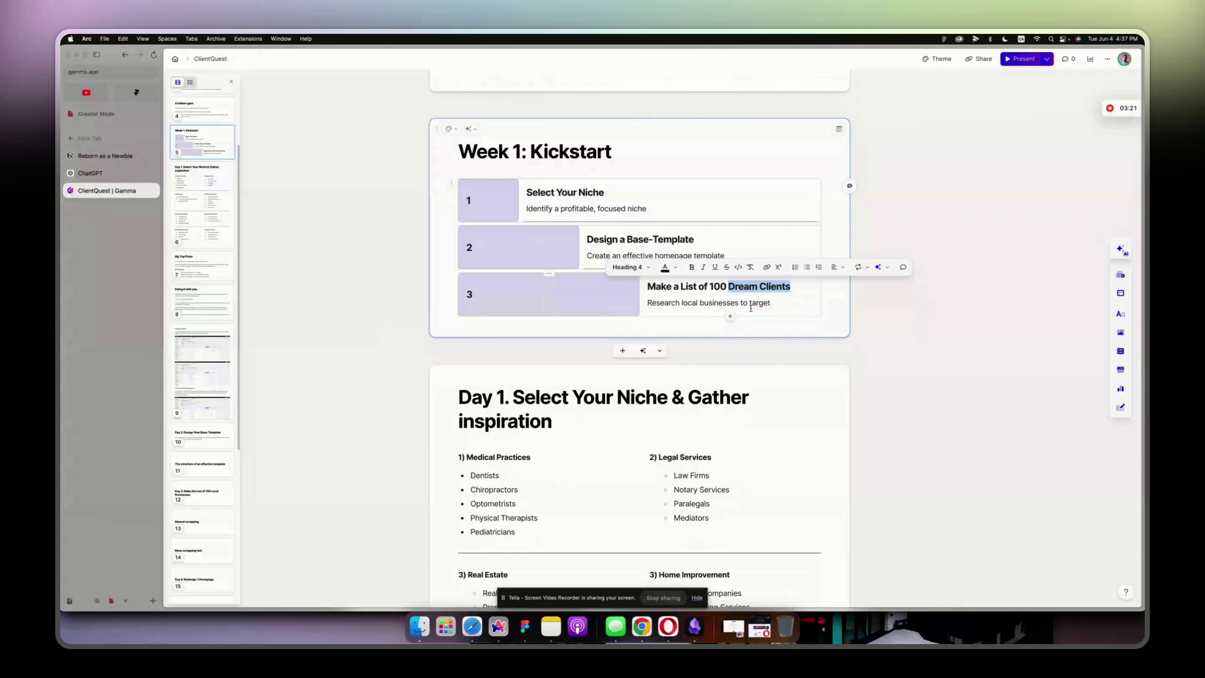
{"action": "left_click_drag", "start_coordinate": [710, 286], "coordinate": [790, 286]}
{"action": "left_click", "coordinate": [390, 361]}
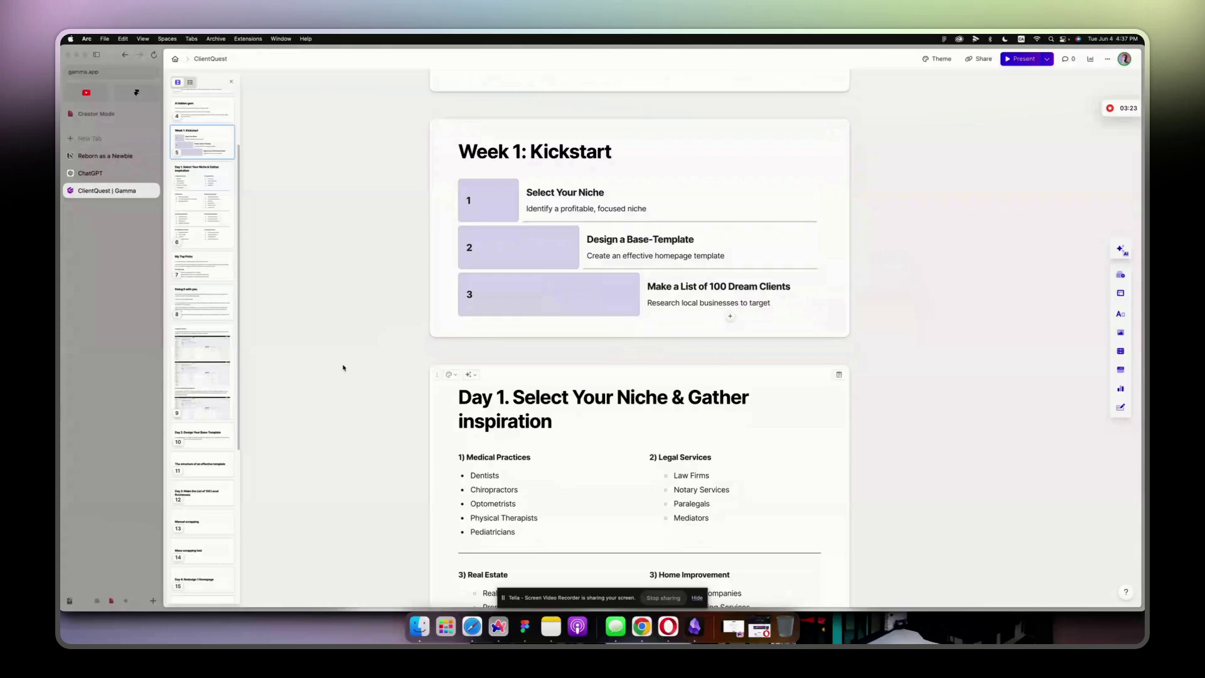
{"action": "scroll", "coordinate": [485, 278], "scroll_direction": "down", "scroll_amount": 5}
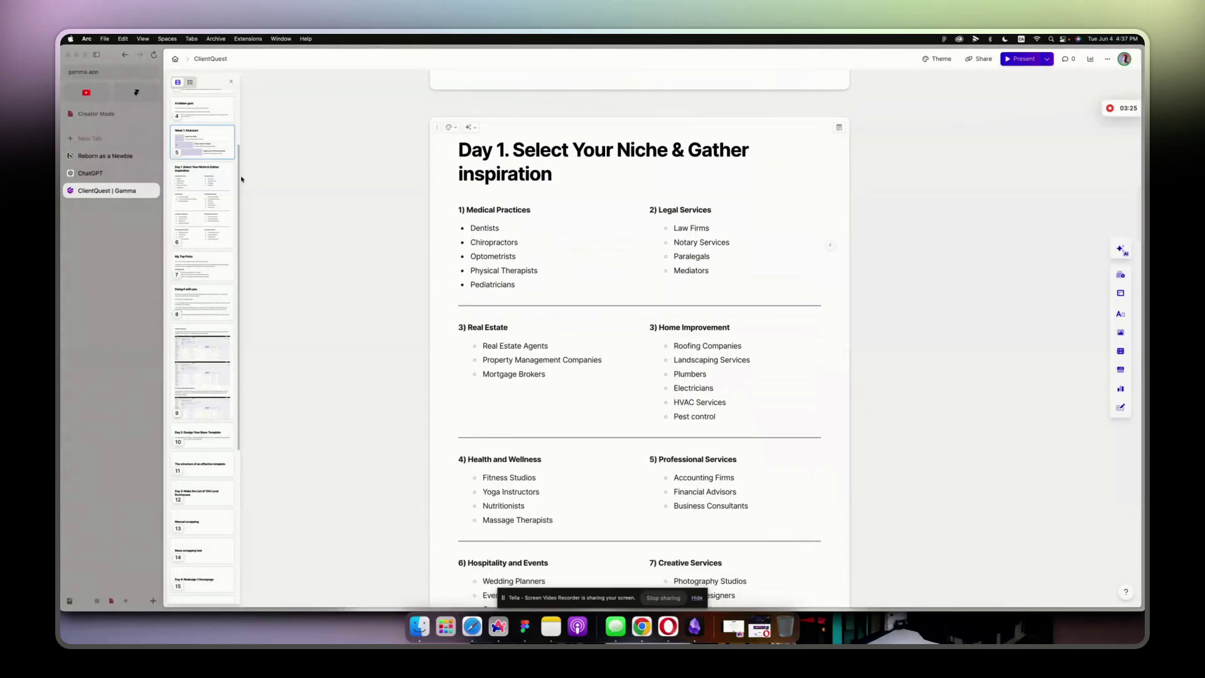
- Switch to YouTube Studio, then settle on the Notion Reborn as a Newbie page after checking ChatGPT
{"action": "key", "text": "super+1"}
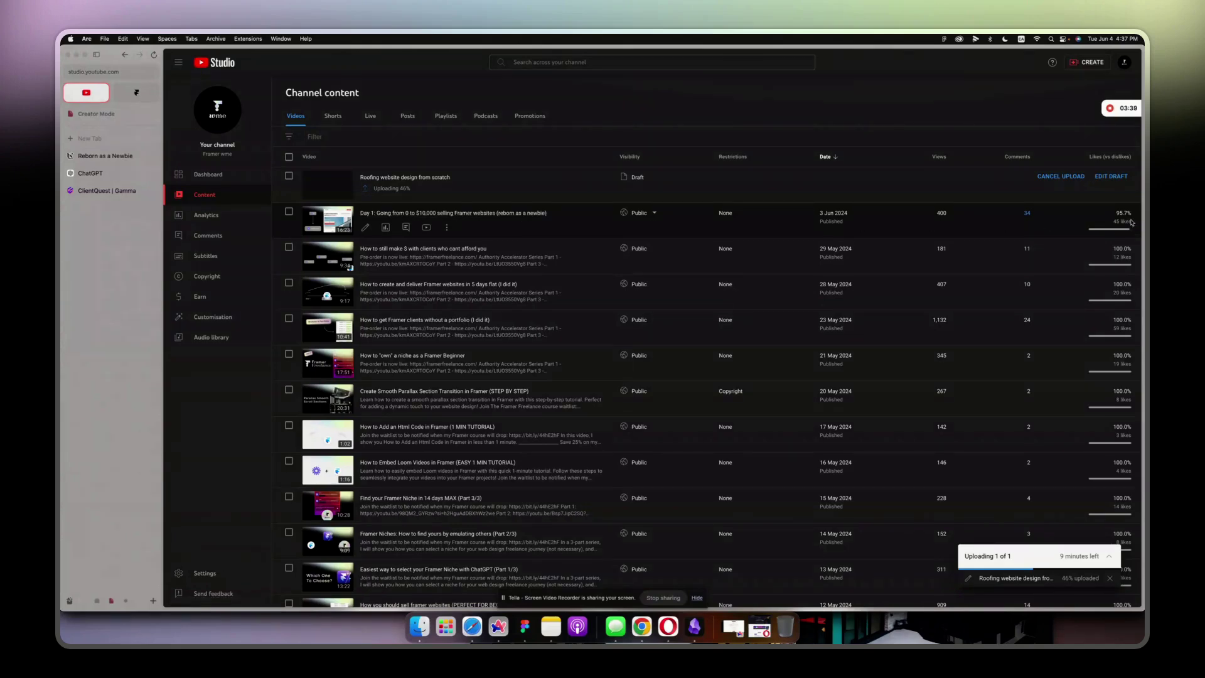
{"action": "mouse_move", "coordinate": [1116, 218]}
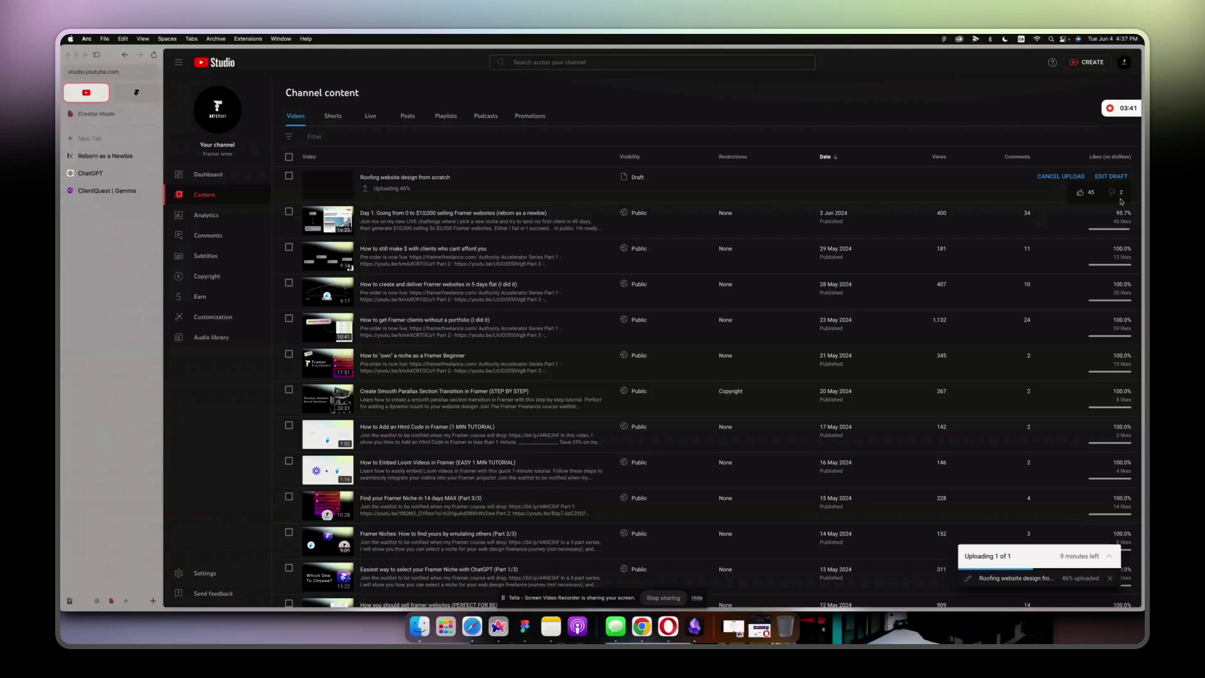
{"action": "left_click", "coordinate": [103, 158]}
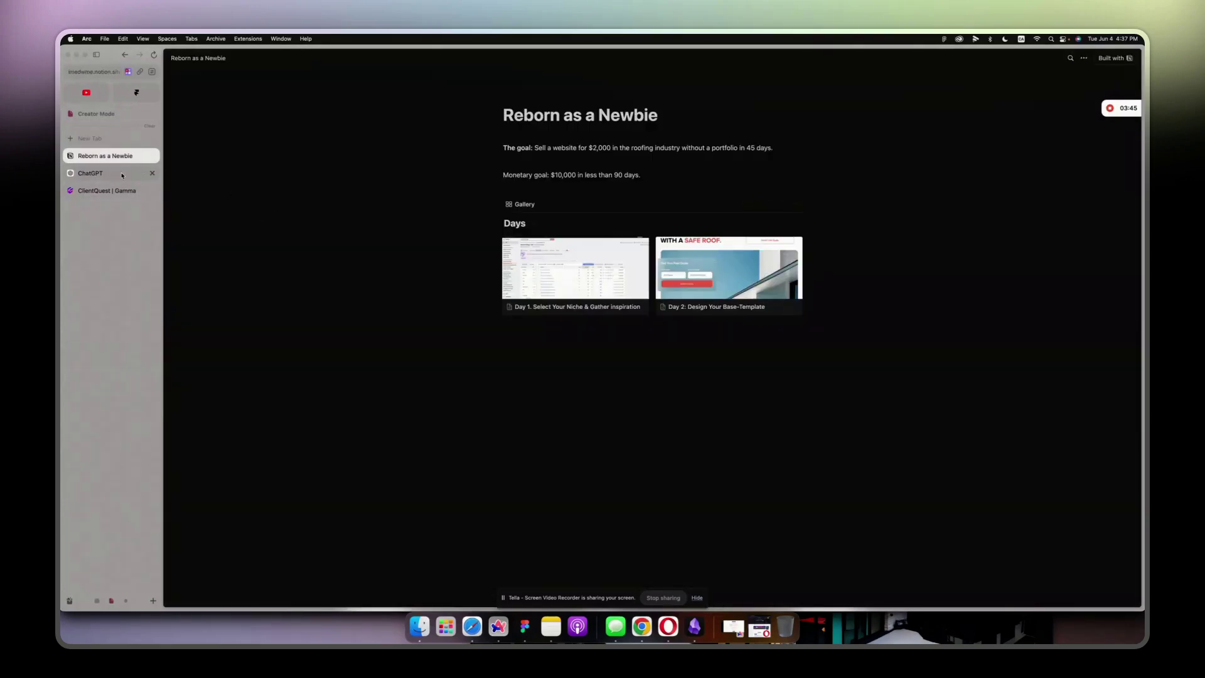
{"action": "left_click", "coordinate": [113, 171]}
{"action": "left_click", "coordinate": [116, 161]}
- Return to the ClientQuest Gamma document and scroll down to the Day 2 and Day 3 cards
{"action": "left_click", "coordinate": [100, 191]}
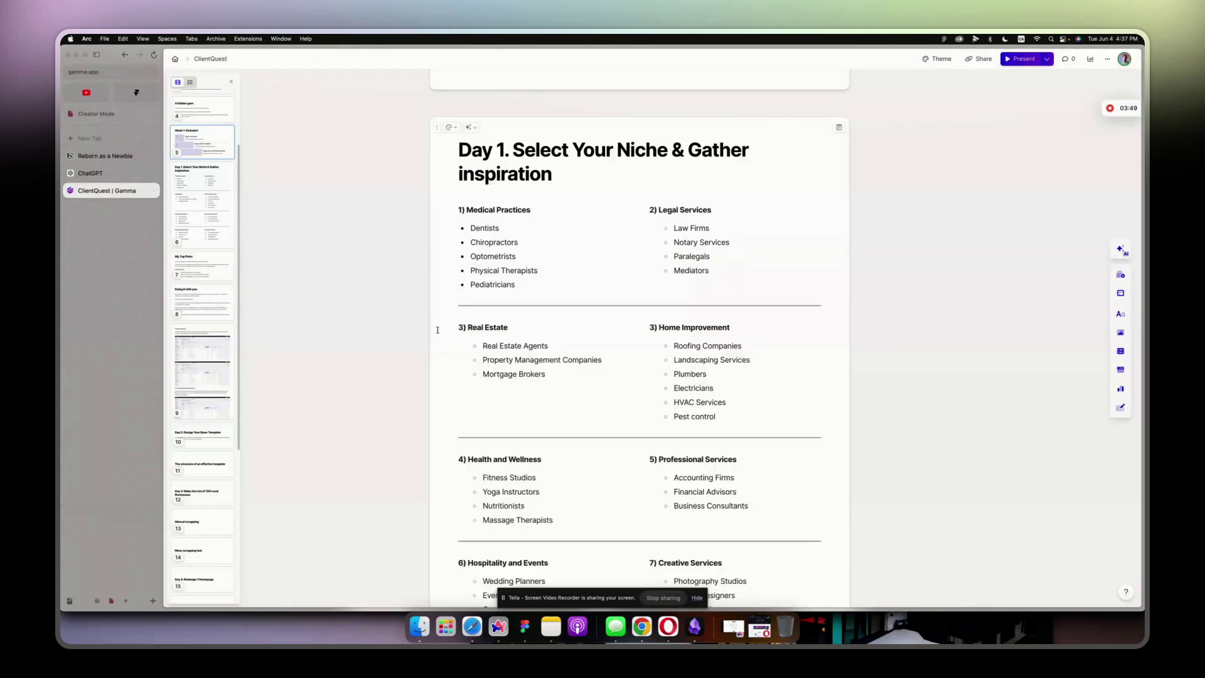
{"action": "scroll", "coordinate": [437, 330], "scroll_direction": "down", "scroll_amount": 5}
{"action": "scroll", "coordinate": [438, 330], "scroll_direction": "down", "scroll_amount": 15}
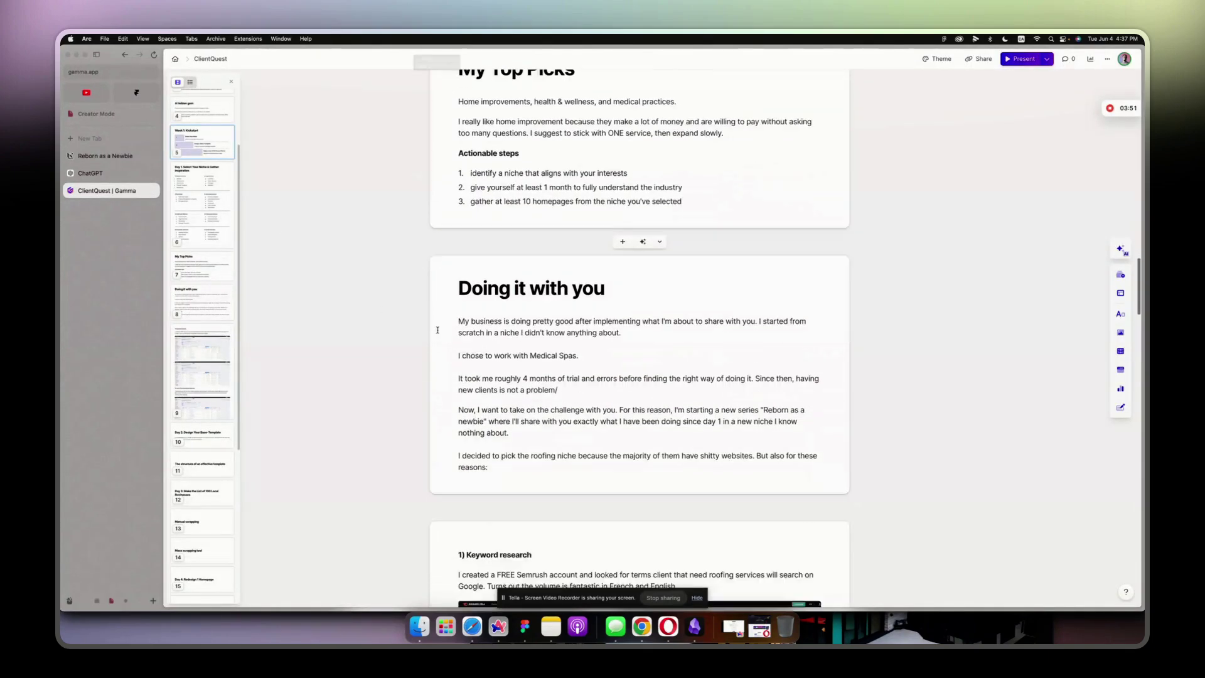
{"action": "scroll", "coordinate": [437, 329], "scroll_direction": "down", "scroll_amount": 10}
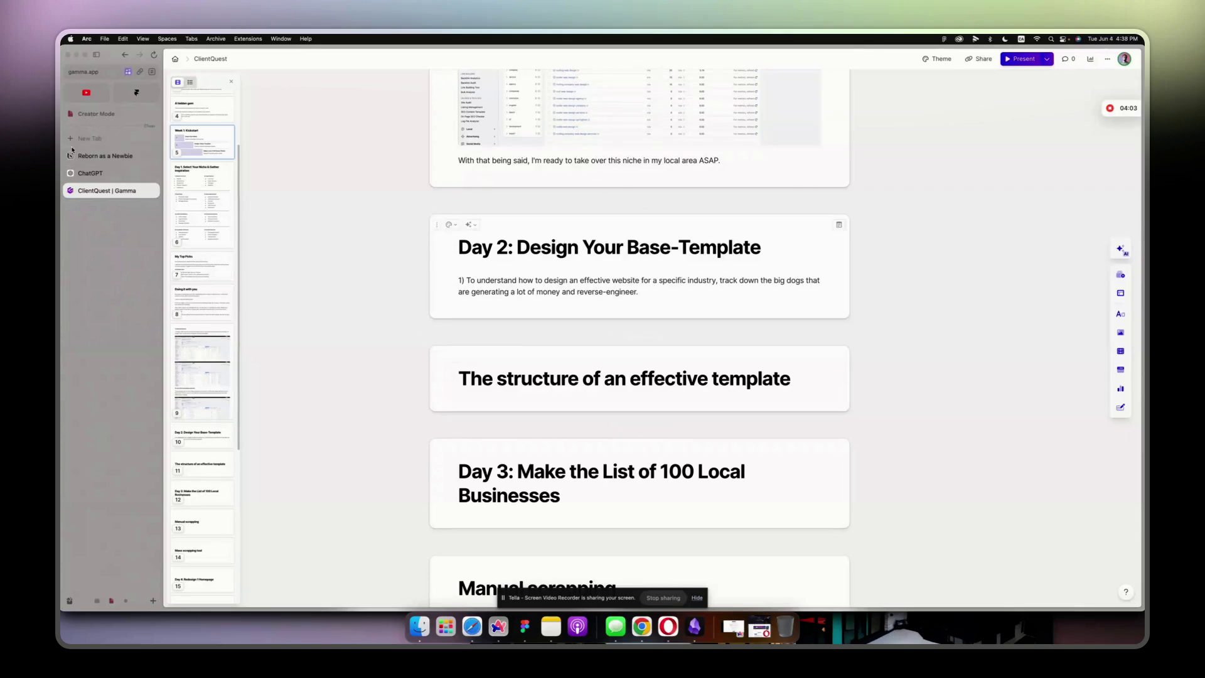
- Copy the StoryBrand prompt from the ChatGPT Prompt section of the Notion Day 2 page
{"action": "left_click", "coordinate": [88, 174]}
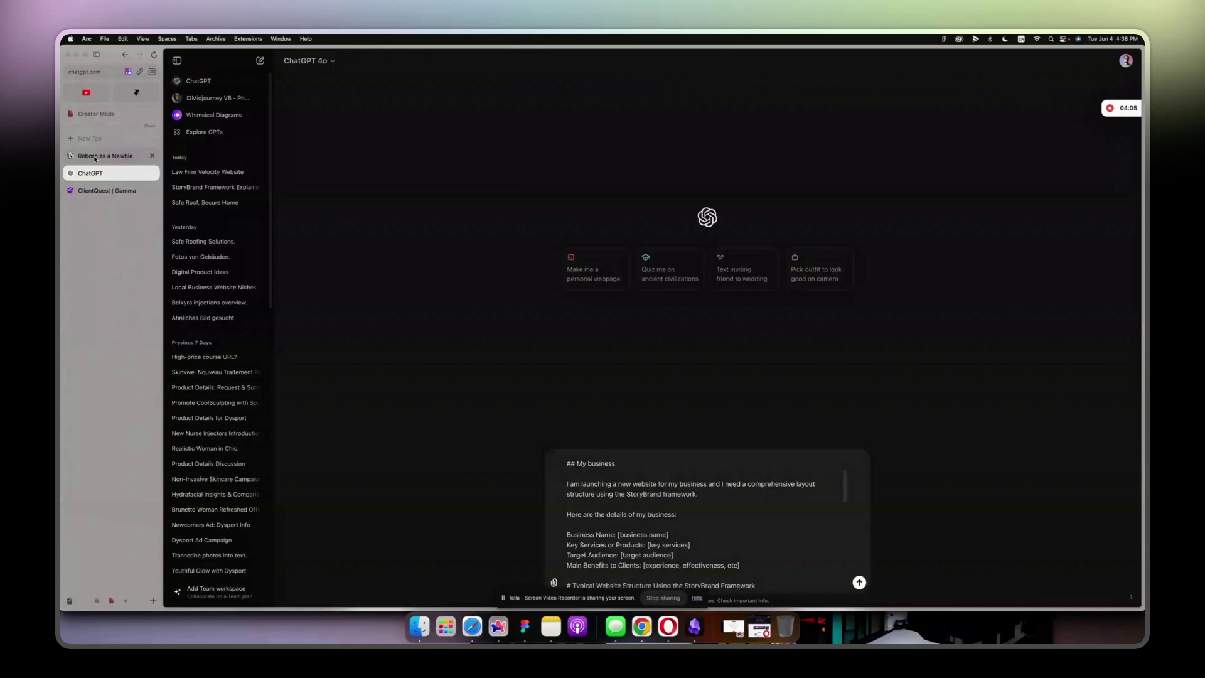
{"action": "left_click", "coordinate": [100, 156]}
{"action": "left_click", "coordinate": [747, 270]}
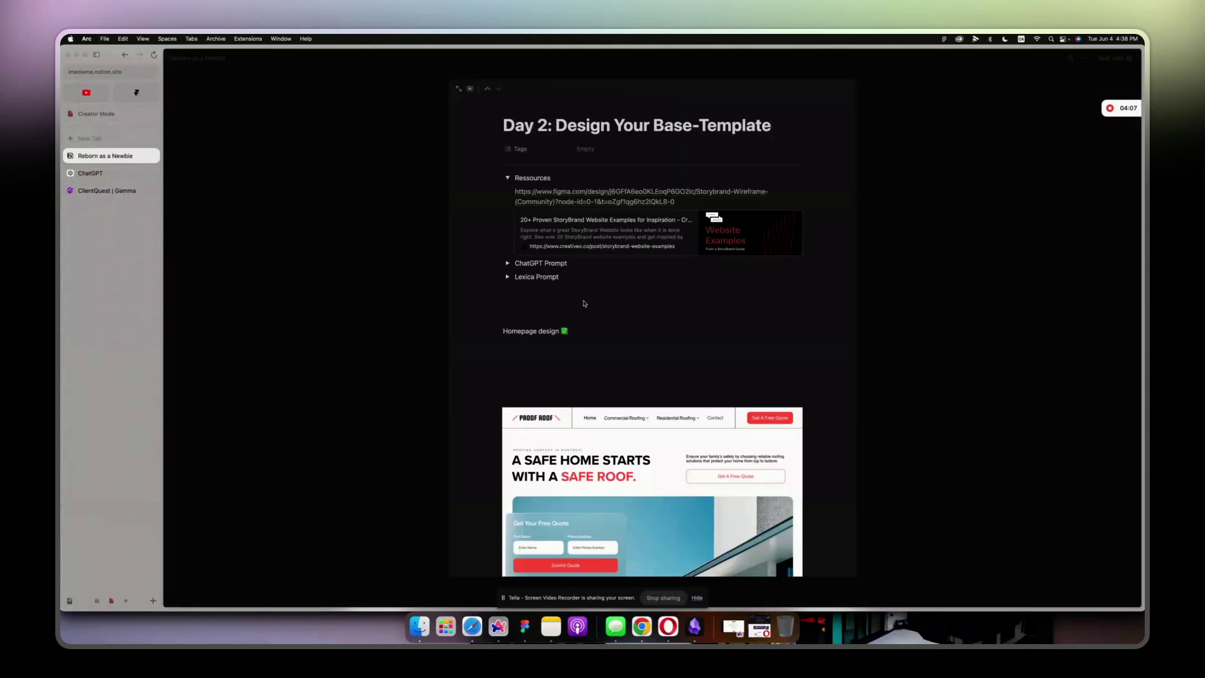
{"action": "left_click", "coordinate": [509, 264]}
{"action": "left_click", "coordinate": [788, 278]}
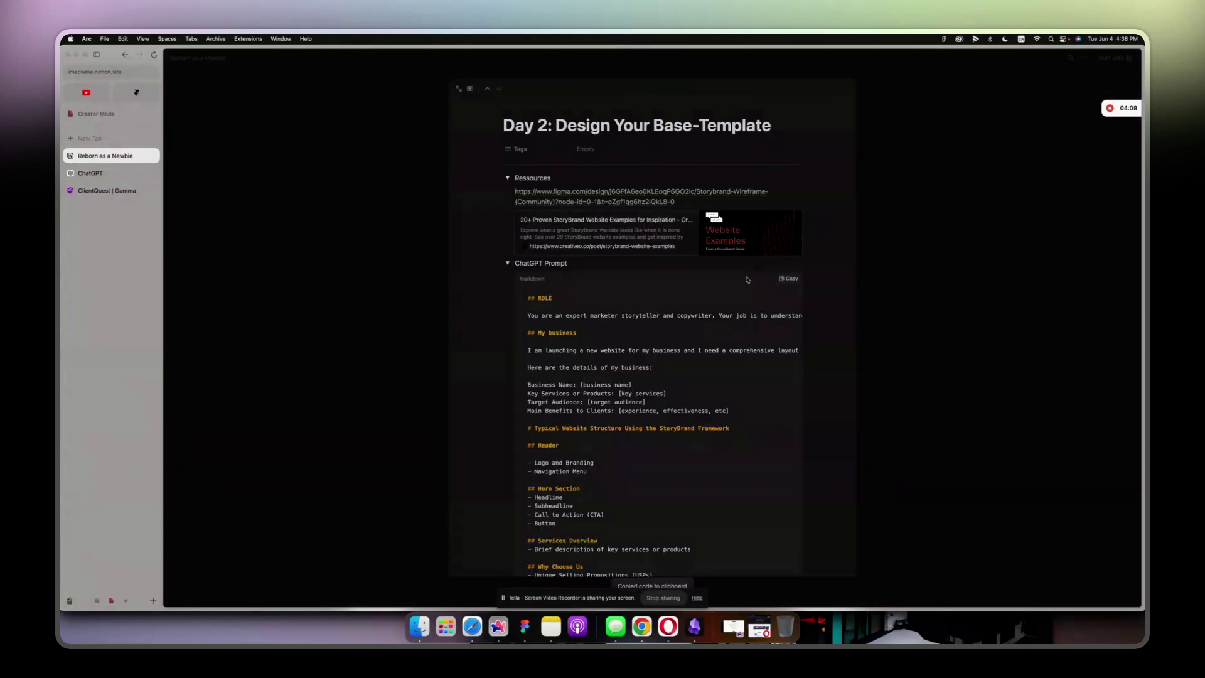
- Replace the old ChatGPT draft with the pasted StoryBrand prompt
{"action": "left_click", "coordinate": [128, 170]}
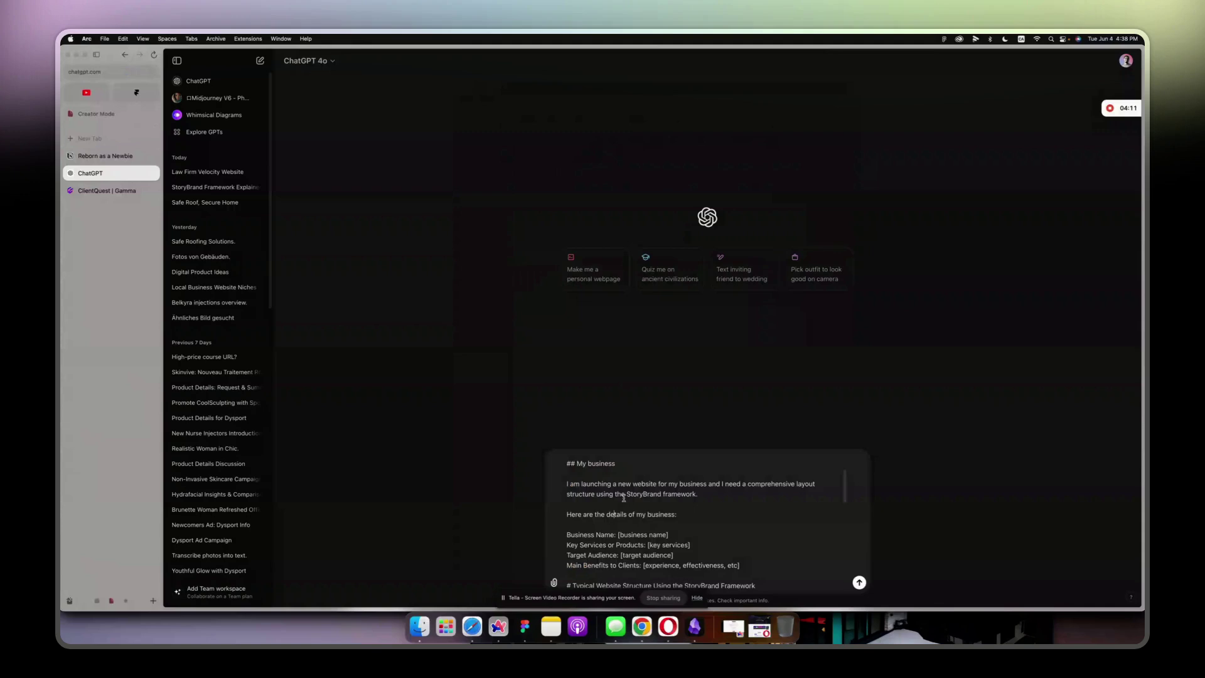
{"action": "key", "text": "super+a"}
{"action": "key", "text": "BackSpace"}
{"action": "key", "text": "super+v"}
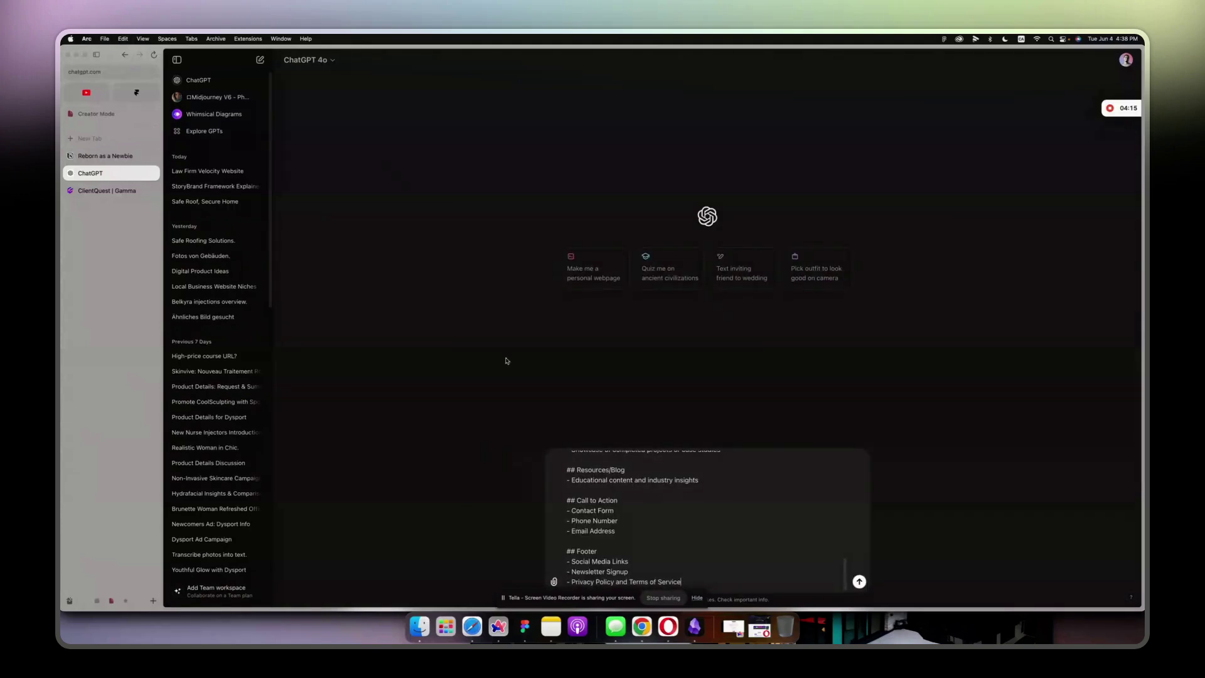
{"action": "scroll", "coordinate": [654, 484], "scroll_direction": "up", "scroll_amount": 10}
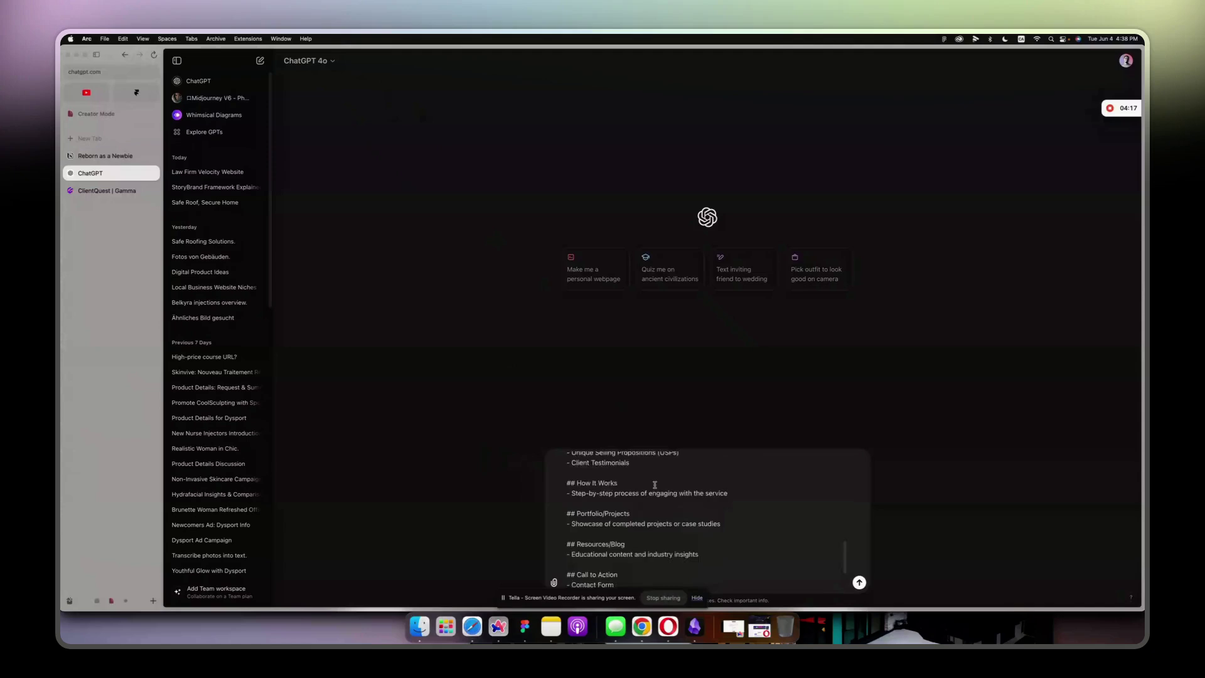
{"action": "scroll", "coordinate": [655, 484], "scroll_direction": "down", "scroll_amount": 2}
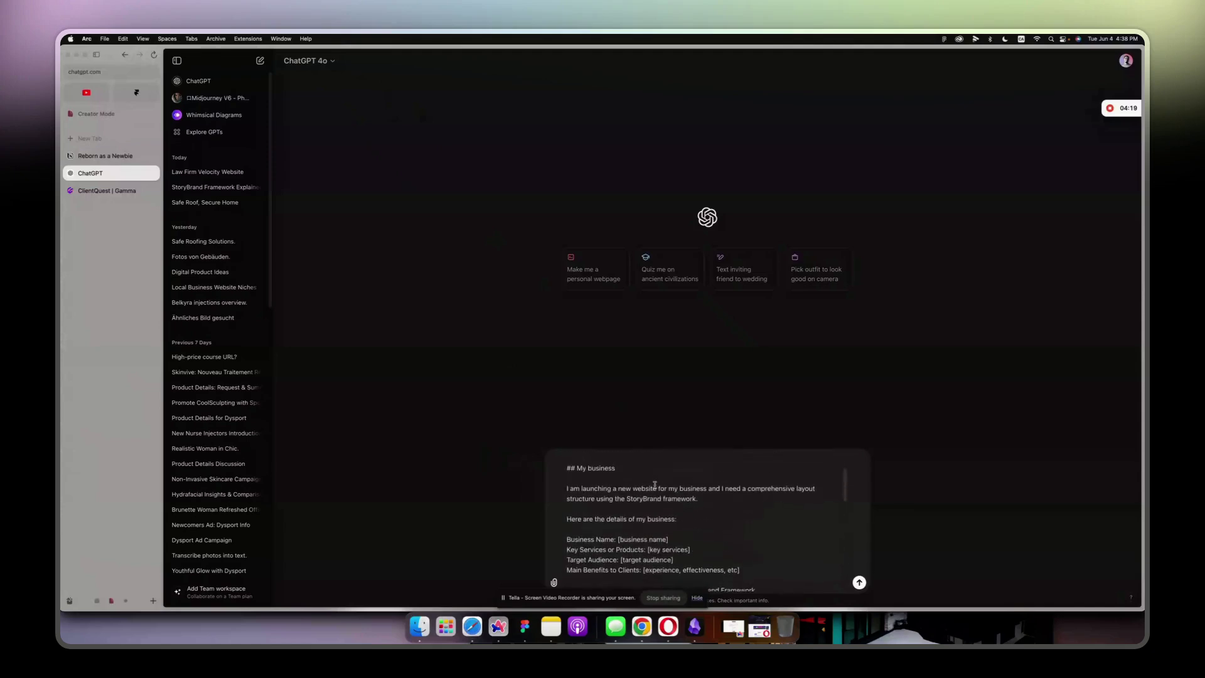
- Replace the [business name] placeholder with 'Proof Ro', checking the name on the Figma homepage
{"action": "left_click_drag", "start_coordinate": [617, 527], "coordinate": [716, 525]}
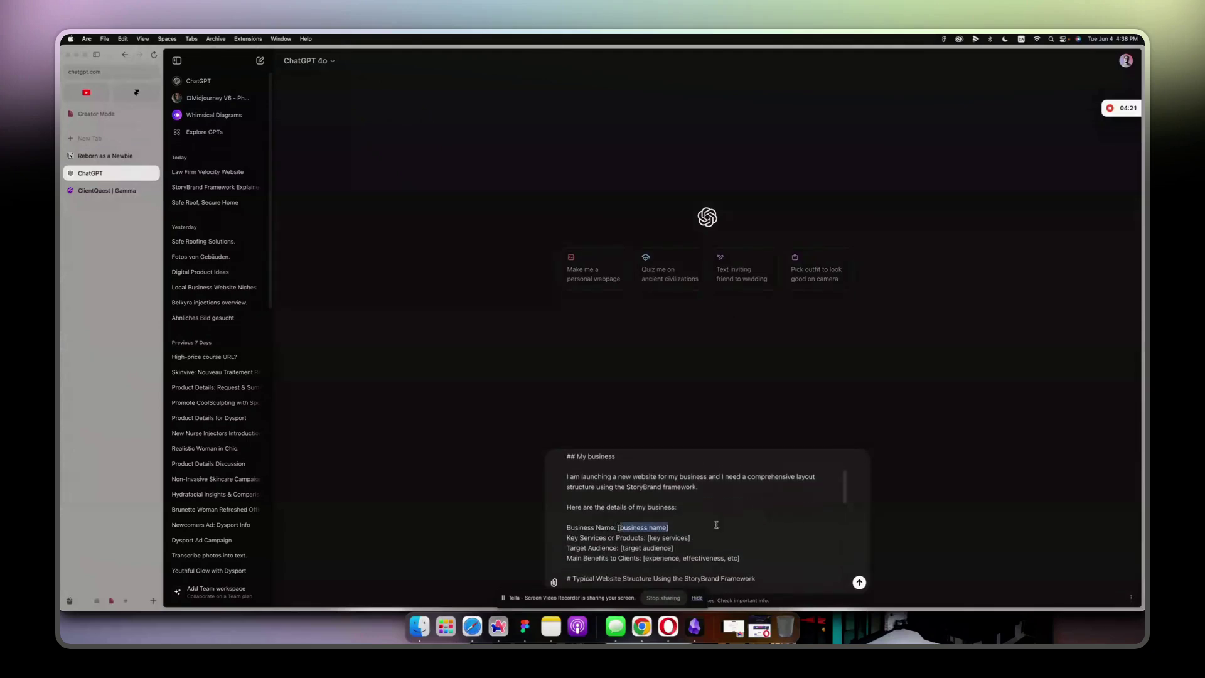
{"action": "key", "text": "BackSpace"}
{"action": "left_click", "coordinate": [527, 627]}
{"action": "scroll", "coordinate": [616, 294], "scroll_direction": "up", "scroll_amount": 10}
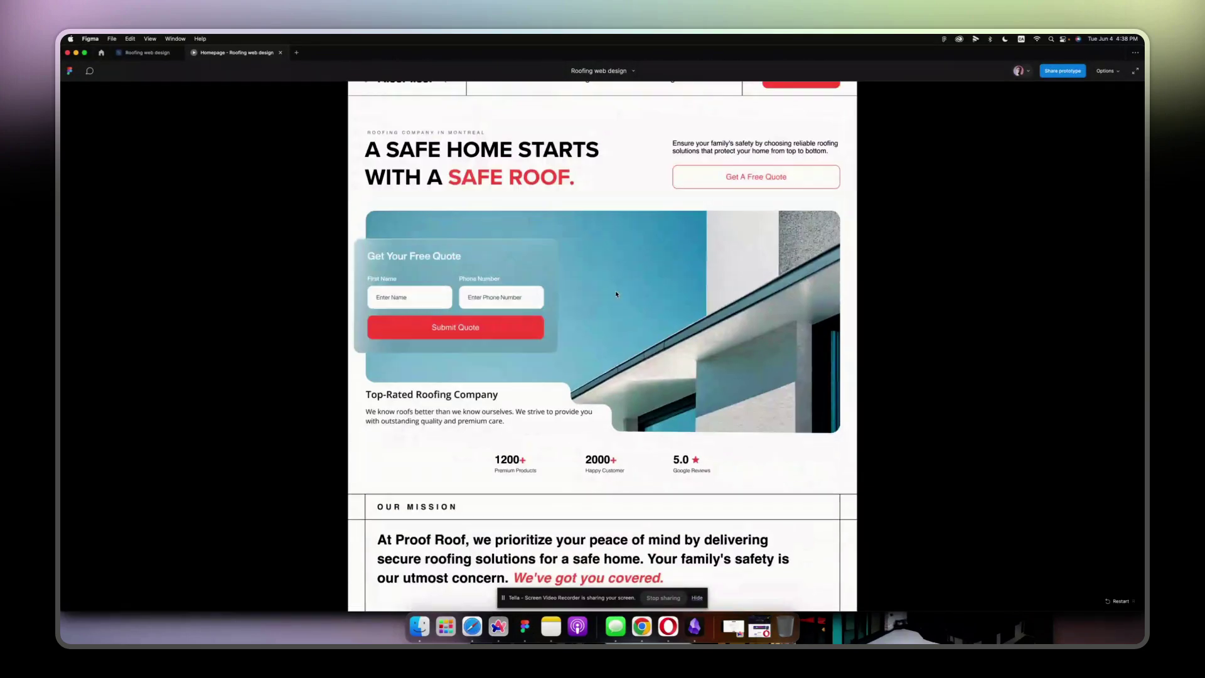
{"action": "left_click", "coordinate": [499, 626]}
{"action": "key", "text": "BackSpace"}
{"action": "type", "text": "Proof Roof"}
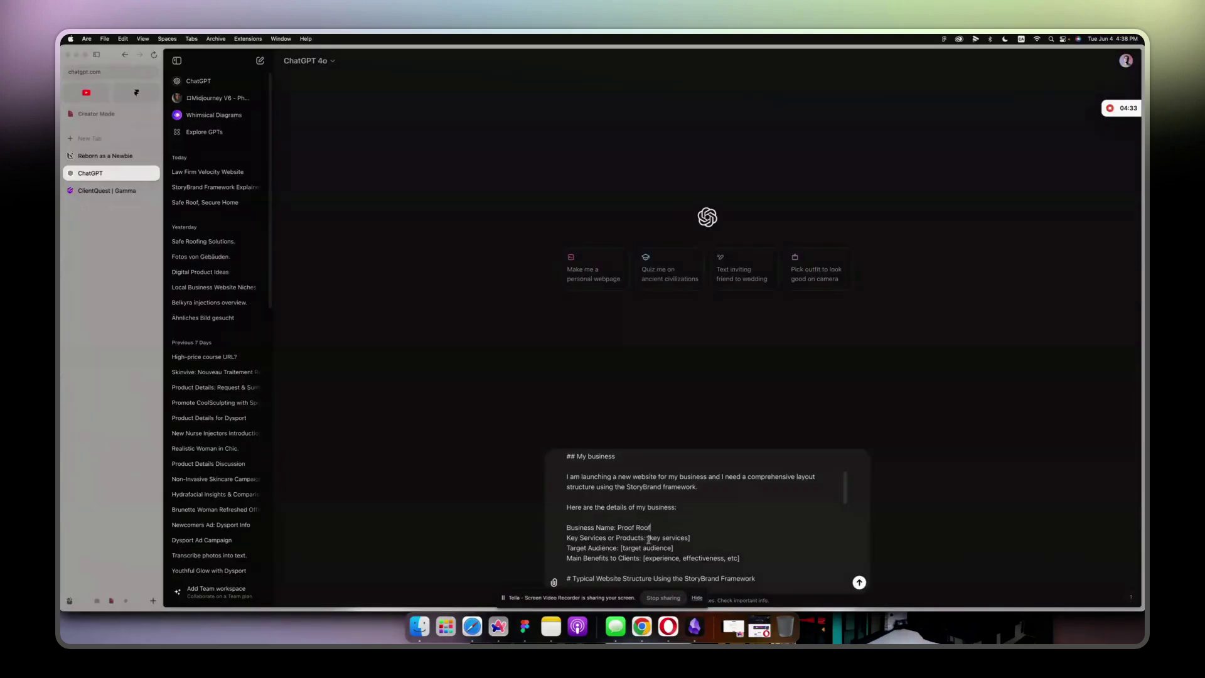
- Fill in 'Roofing services', 'Home owners and brick & mortars', and benefits starting '20 years of experience'
{"action": "left_click_drag", "start_coordinate": [719, 538], "coordinate": [648, 537]}
{"action": "type", "text": "Roofing services"}
{"action": "left_click_drag", "start_coordinate": [674, 547], "coordinate": [622, 549]}
{"action": "type", "text": "Home onwers"}
{"action": "key", "text": "BackSpace"}
{"action": "key", "text": "BackSpace"}
{"action": "type", "text": "ners and brick & mortars"}
{"action": "left_click_drag", "start_coordinate": [740, 558], "coordinate": [641, 558]}
{"action": "type", "text": "20 years"}
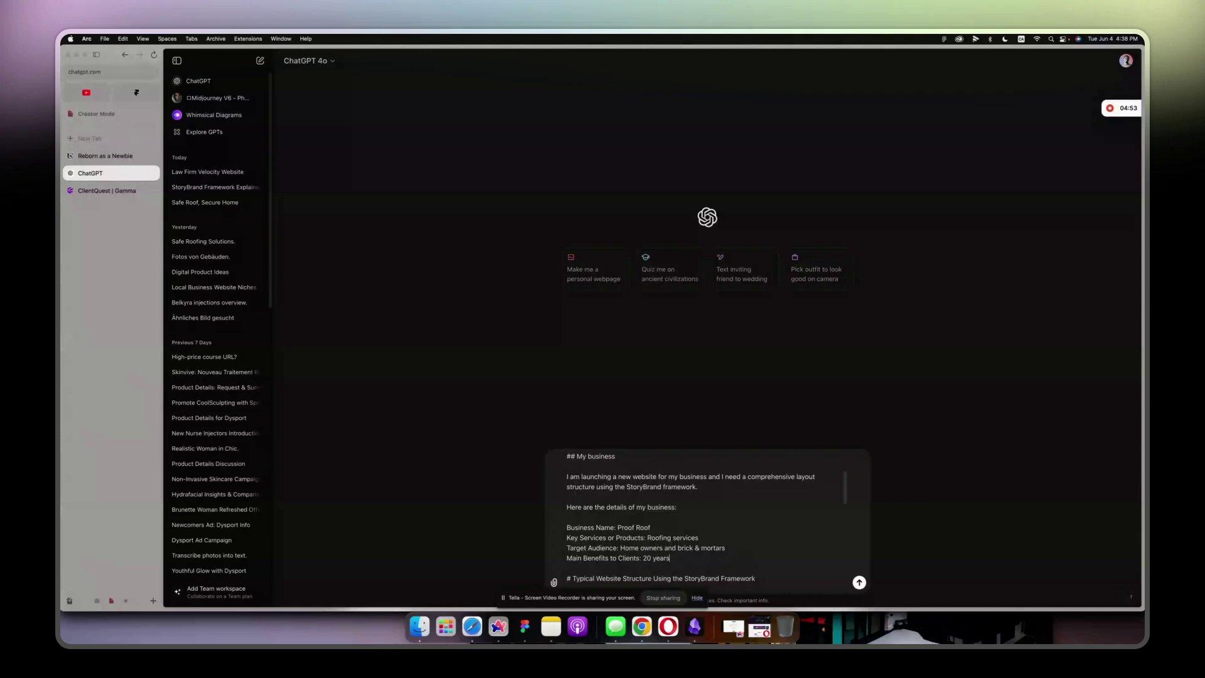
{"action": "type", "text": " of experience."}
{"action": "type", "text": " fast and reliable."}
{"action": "type", "text": " customer-centric"}
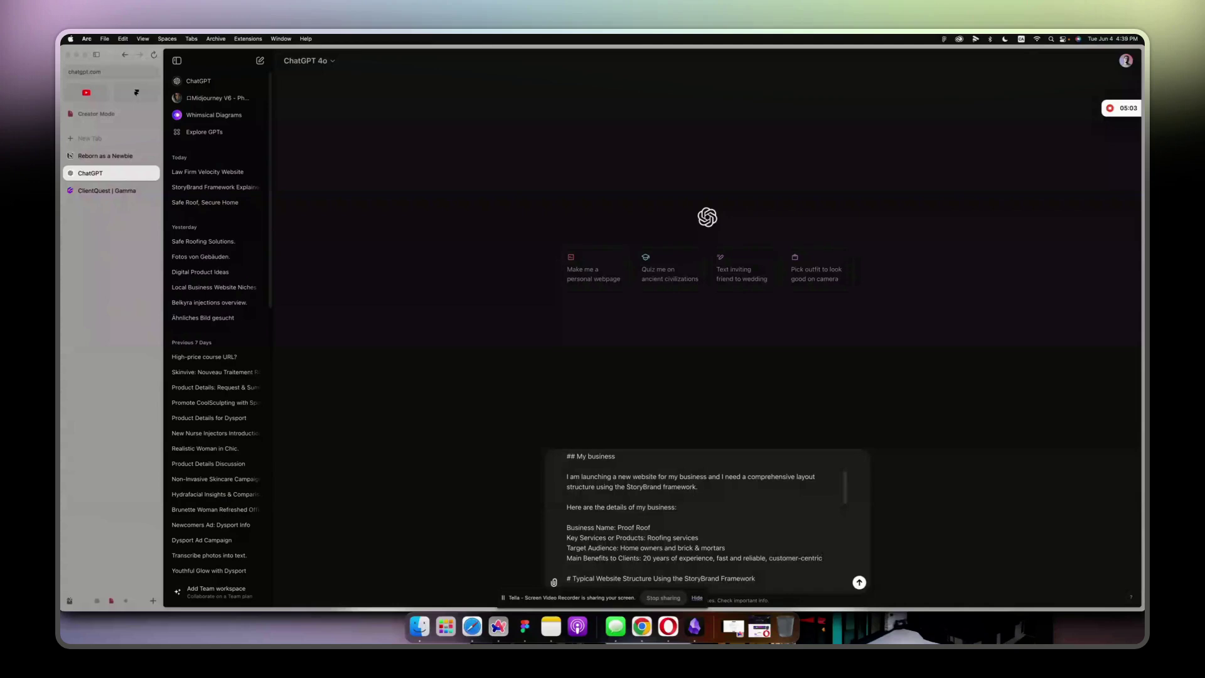
{"action": "type", "text": ", high &"}
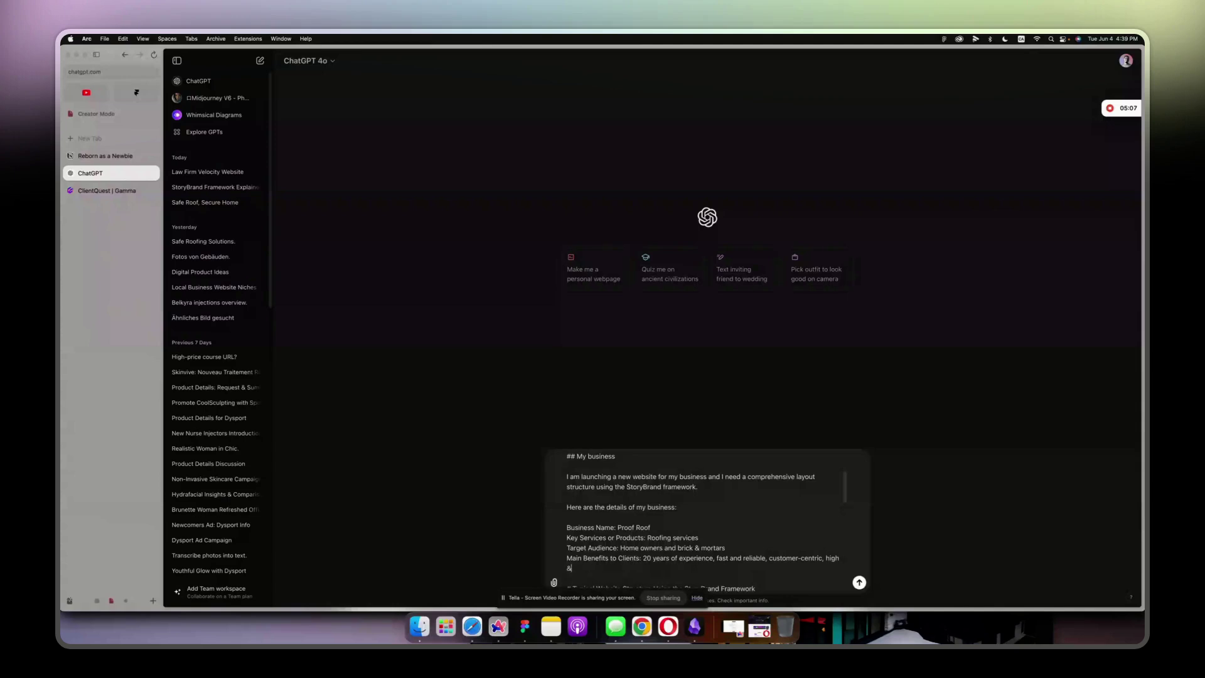
{"action": "type", "text": " premium quality products"}
- Send the Proof Roof prompt and scroll through the generated markdown layout from Header to Footer
{"action": "key", "text": "Return"}
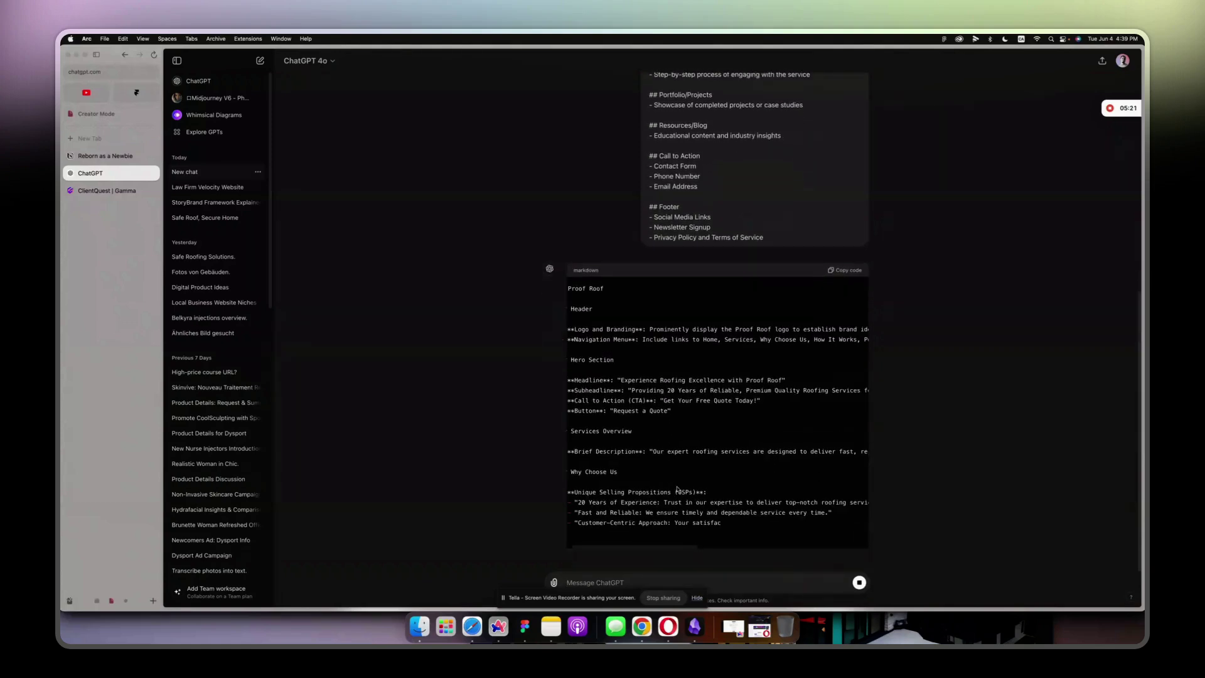
{"action": "scroll", "coordinate": [678, 489], "scroll_direction": "right", "scroll_amount": 2}
{"action": "scroll", "coordinate": [677, 488], "scroll_direction": "left", "scroll_amount": 2}
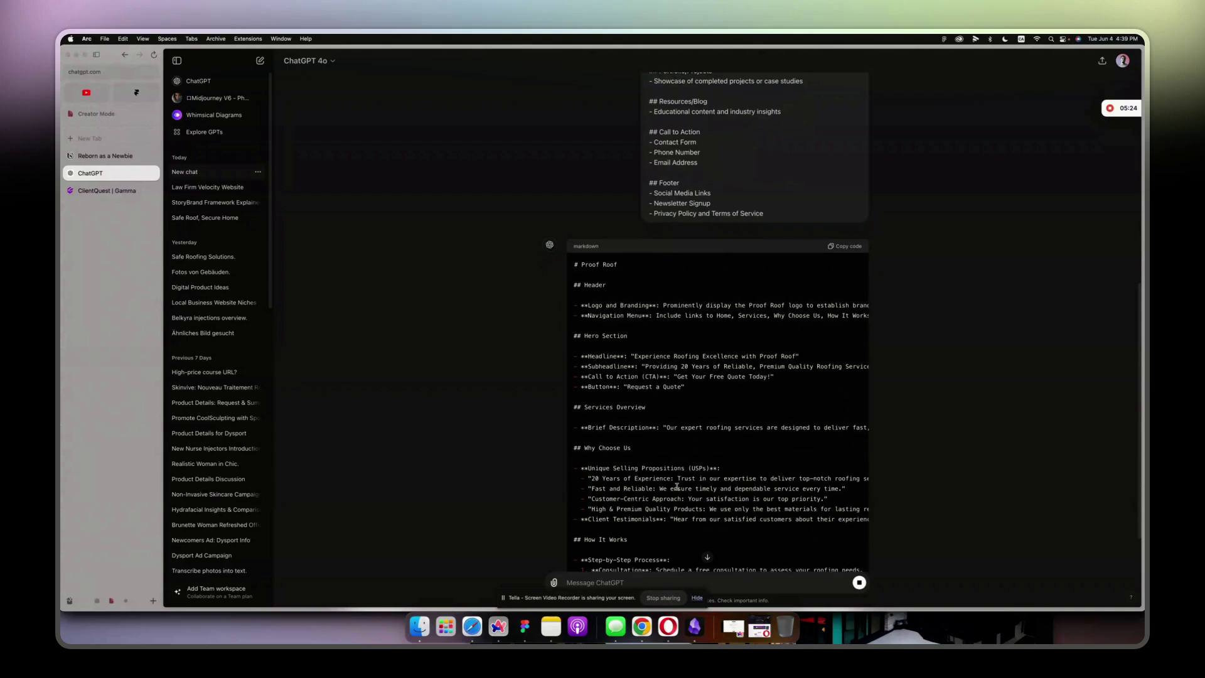
{"action": "scroll", "coordinate": [676, 487], "scroll_direction": "down", "scroll_amount": 5}
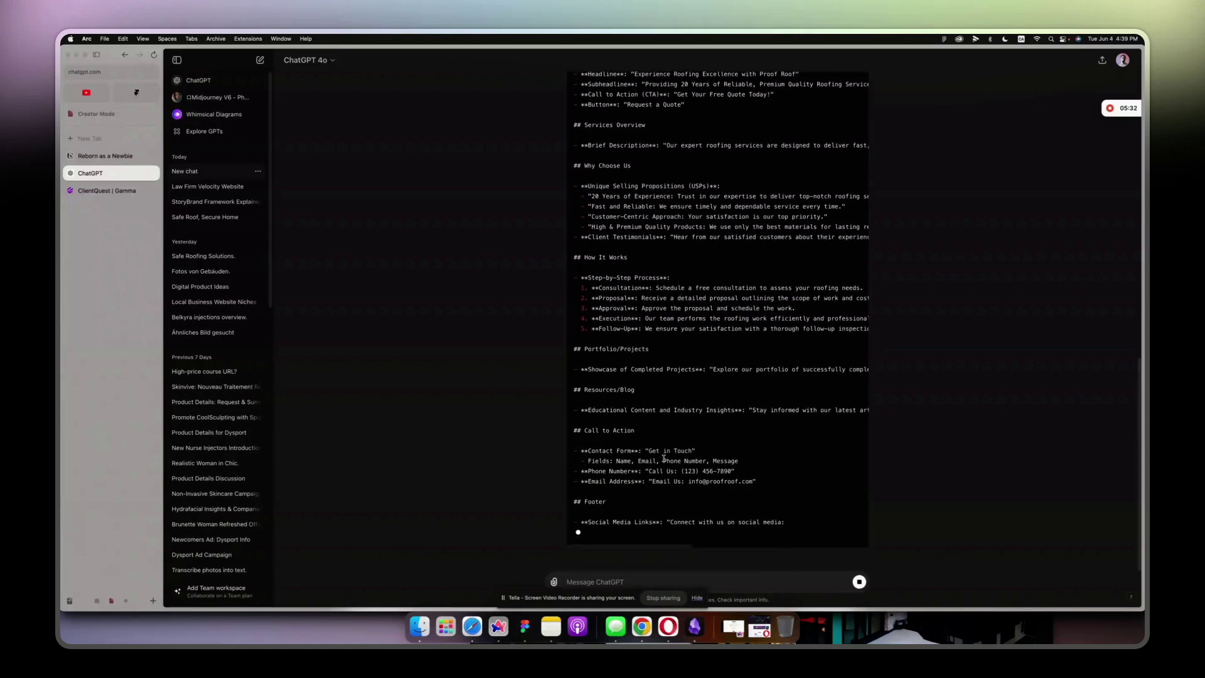
{"action": "scroll", "coordinate": [664, 460], "scroll_direction": "up", "scroll_amount": 3}
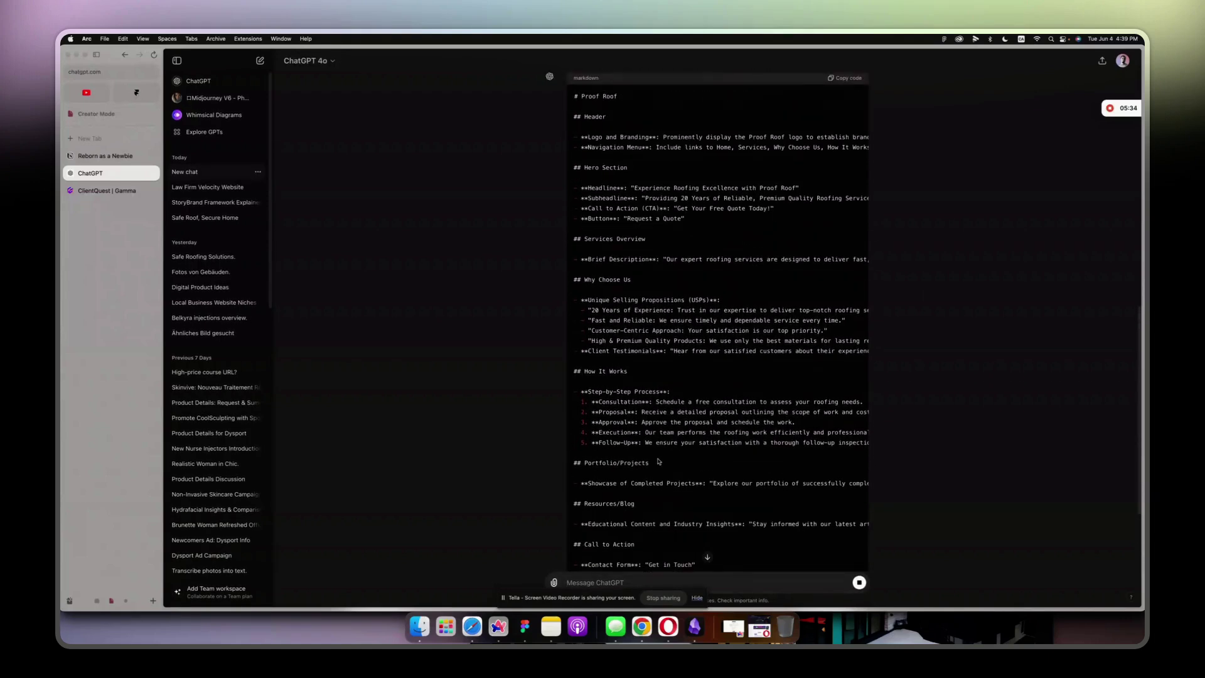
{"action": "scroll", "coordinate": [660, 458], "scroll_direction": "down", "scroll_amount": 4}
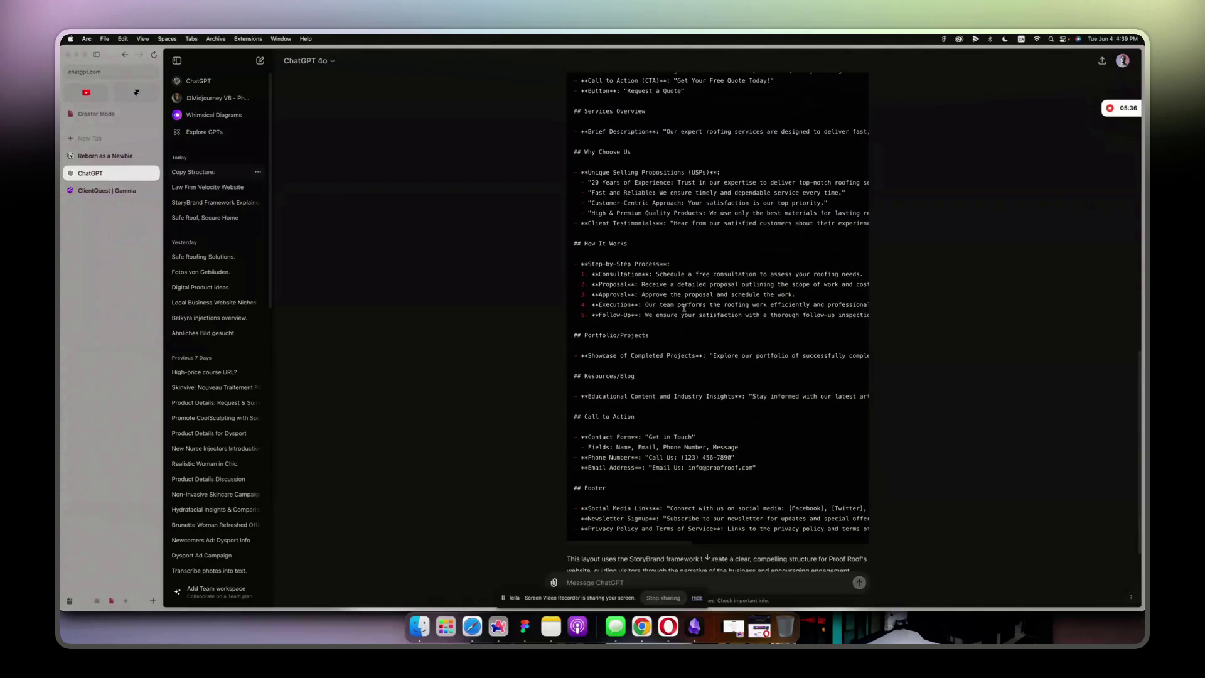
{"action": "scroll", "coordinate": [682, 326], "scroll_direction": "up", "scroll_amount": 3}
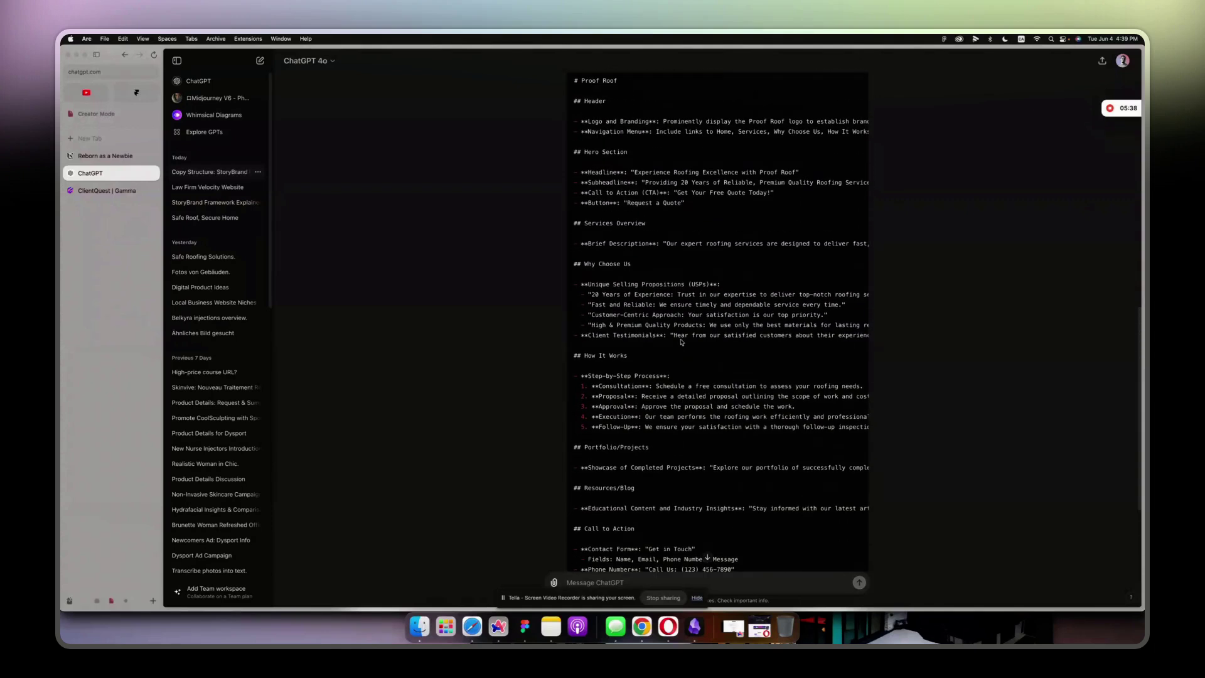
{"action": "scroll", "coordinate": [682, 342], "scroll_direction": "up", "scroll_amount": 2}
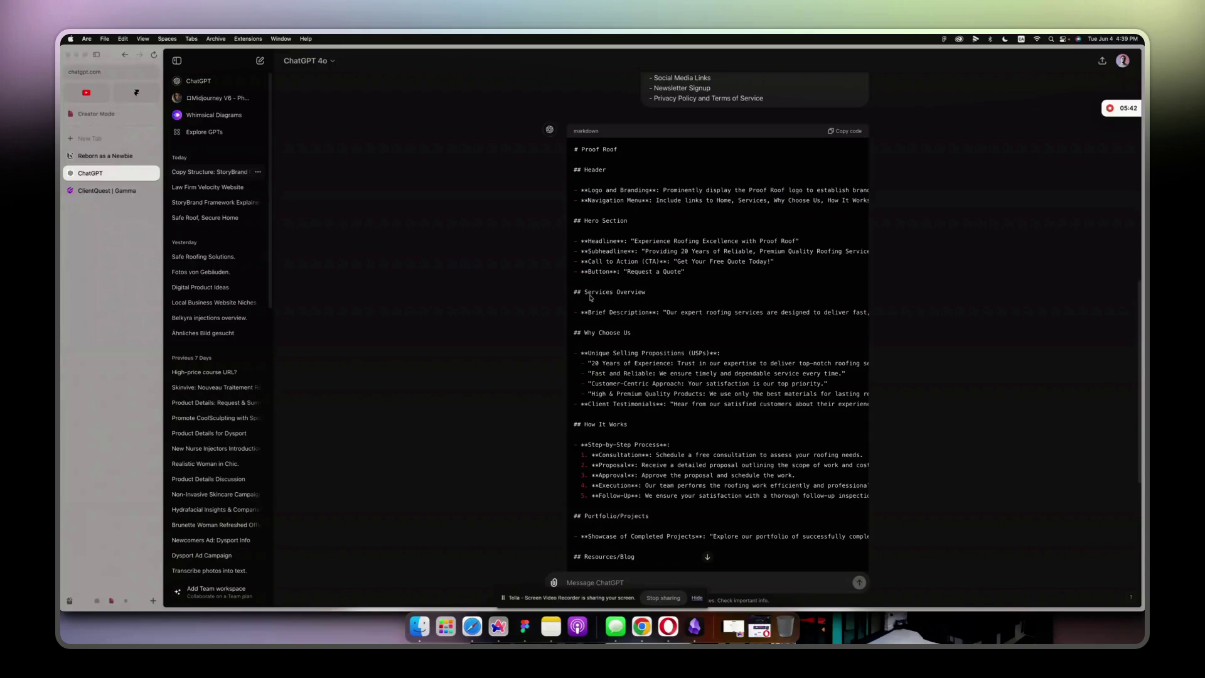
{"action": "scroll", "coordinate": [646, 304], "scroll_direction": "down", "scroll_amount": 1}
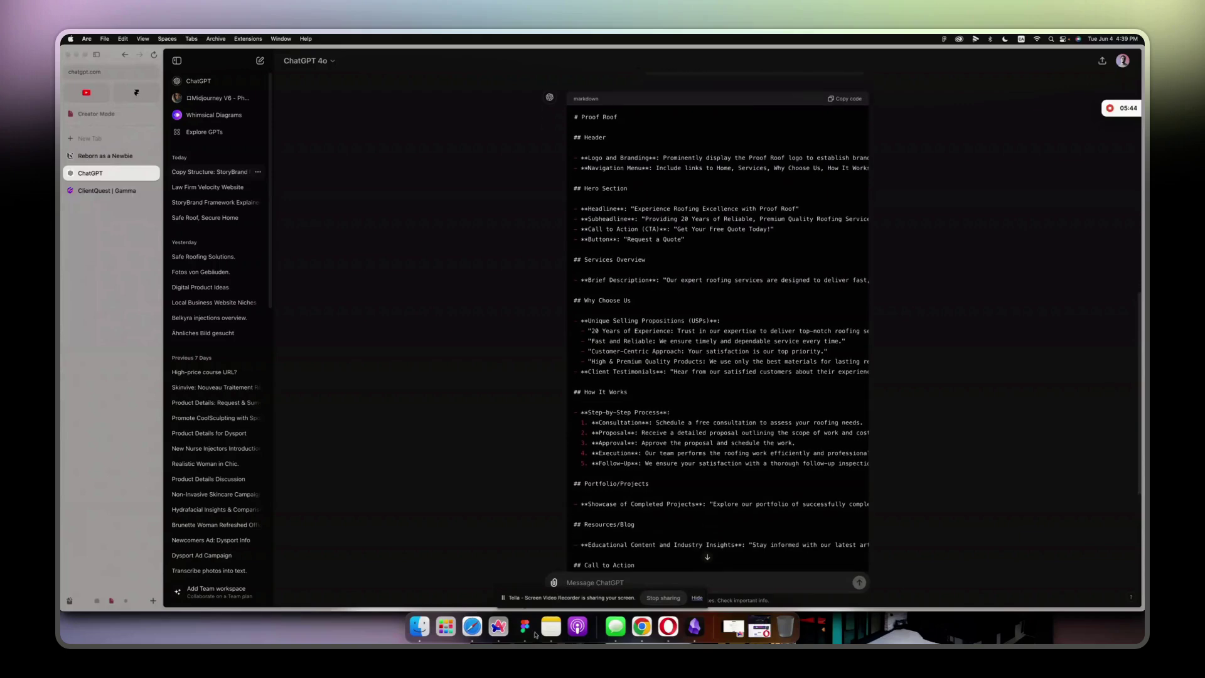
- Bring up the Figma Proof Roof prototype and scroll through its opening sections
{"action": "left_click", "coordinate": [525, 627]}
{"action": "scroll", "coordinate": [617, 341], "scroll_direction": "down", "scroll_amount": 2}
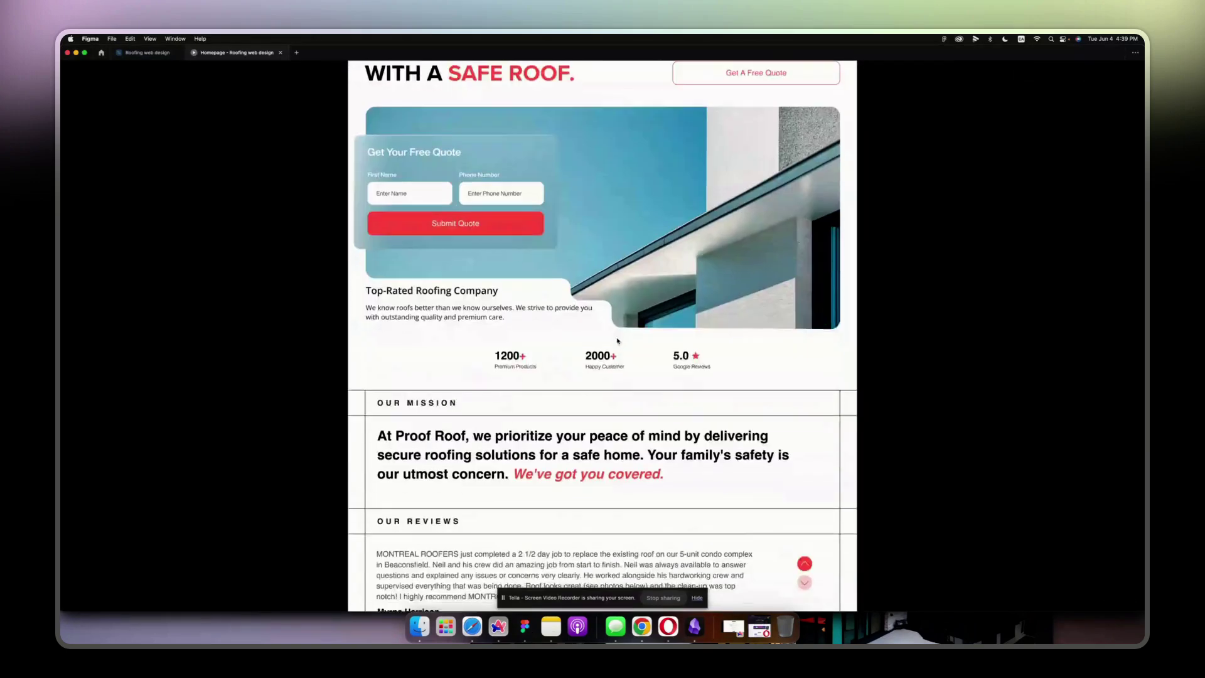
{"action": "scroll", "coordinate": [617, 340], "scroll_direction": "down", "scroll_amount": 20}
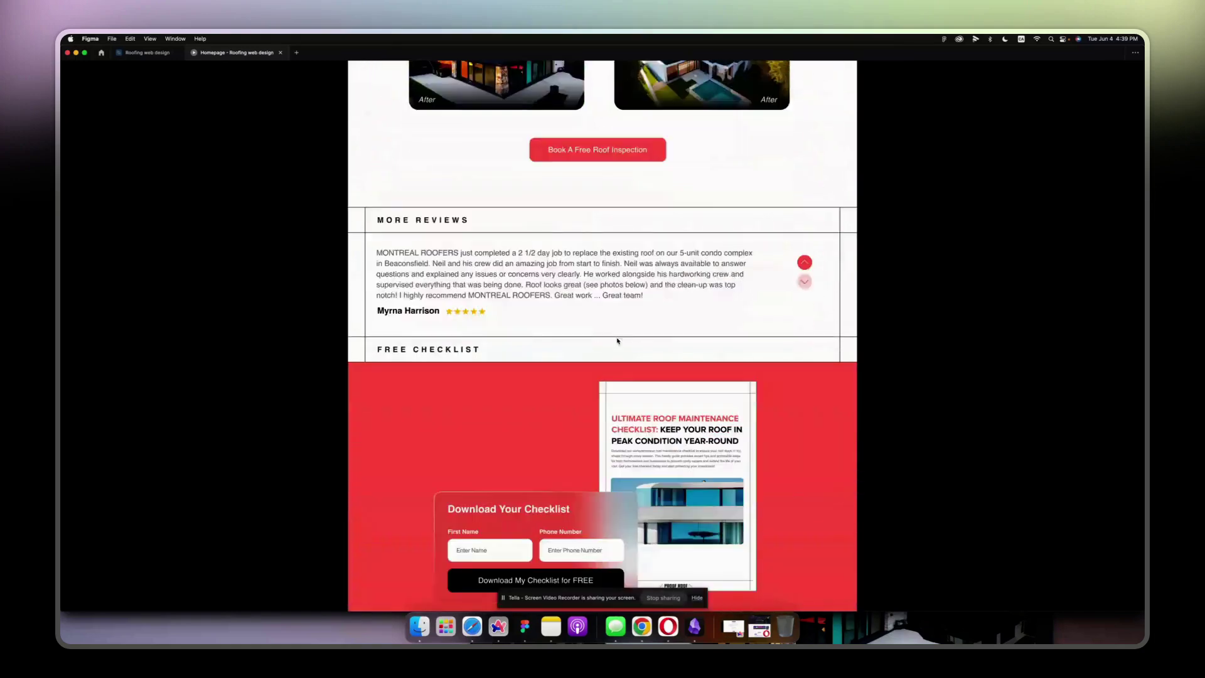
{"action": "scroll", "coordinate": [618, 341], "scroll_direction": "down", "scroll_amount": 7}
{"action": "scroll", "coordinate": [618, 341], "scroll_direction": "up", "scroll_amount": 20}
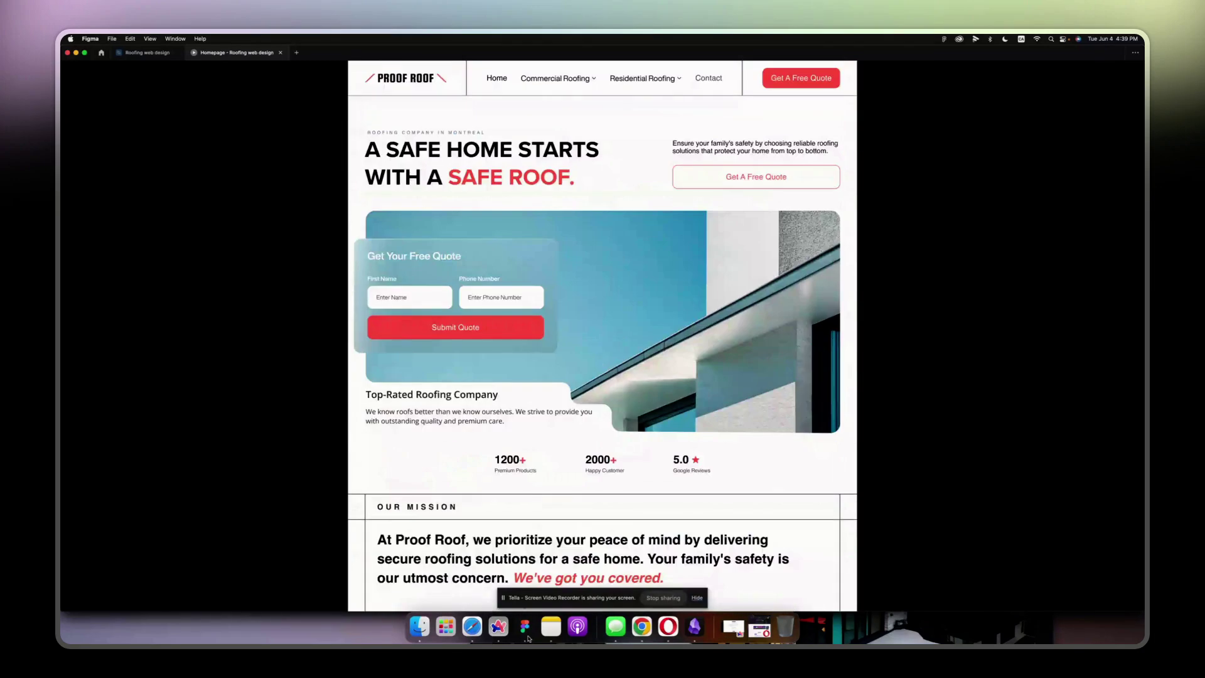
- After checking ChatGPT and YouTube Studio, scroll the prototype to the before/after gallery and reviews
{"action": "left_click", "coordinate": [498, 626]}
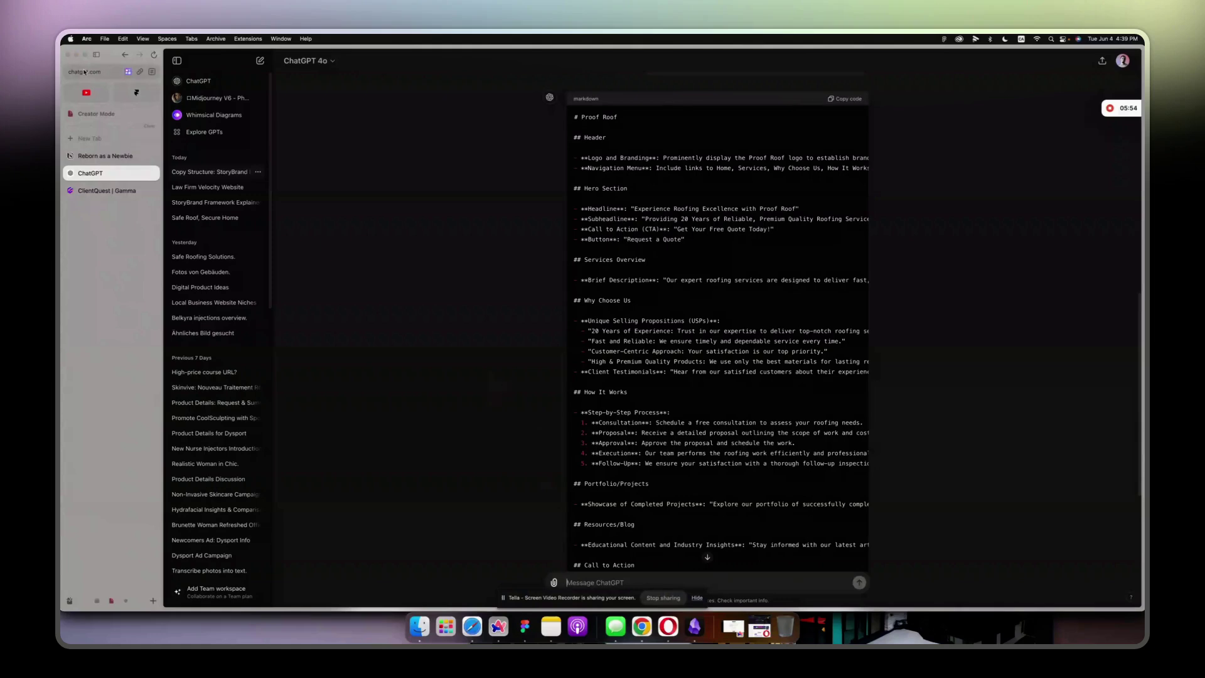
{"action": "left_click", "coordinate": [86, 92]}
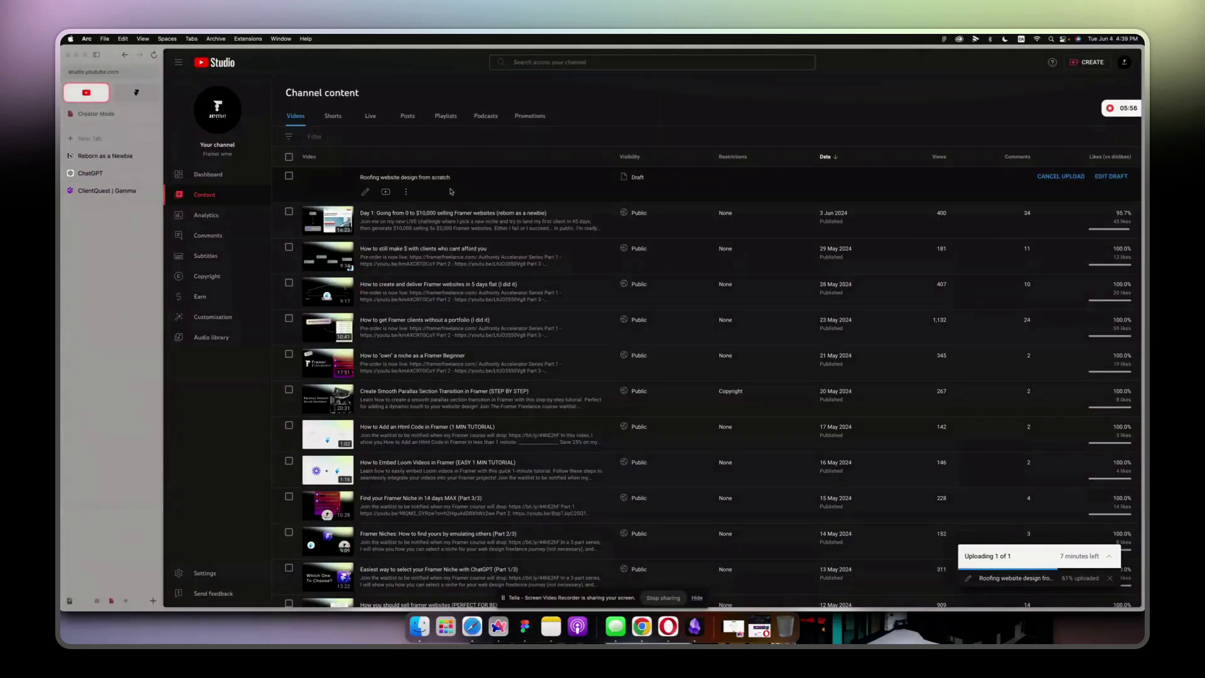
{"action": "key", "text": "super+Tab"}
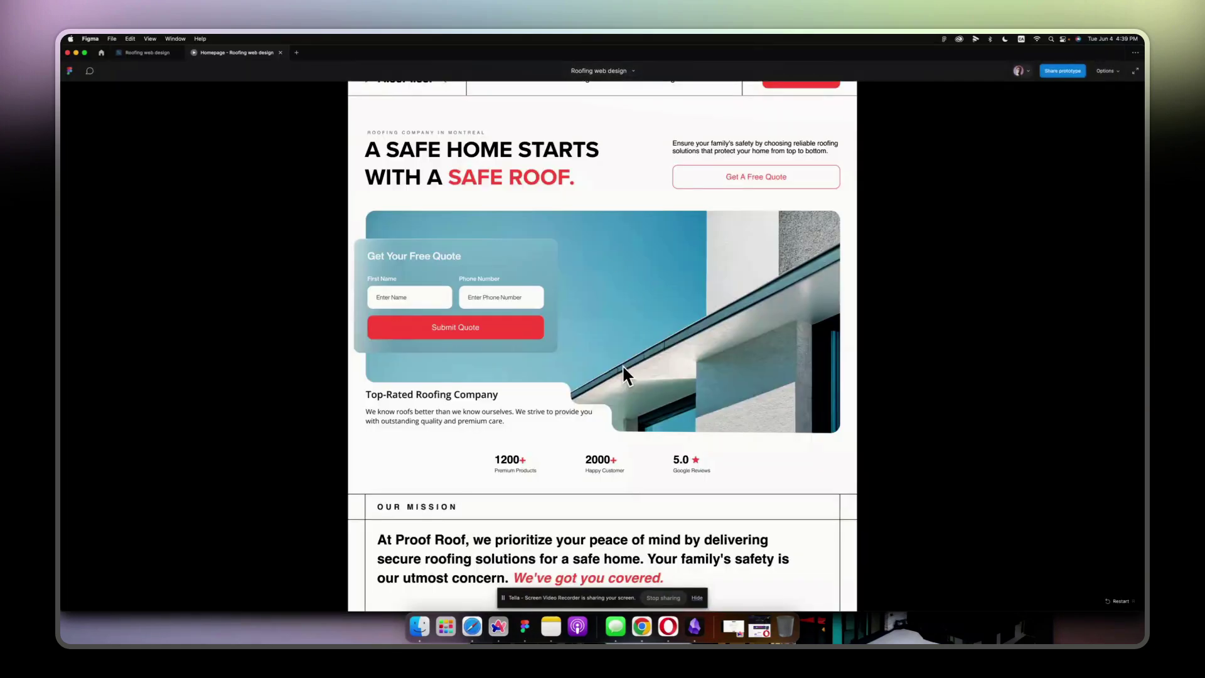
{"action": "scroll", "coordinate": [623, 372], "scroll_direction": "down", "scroll_amount": 10}
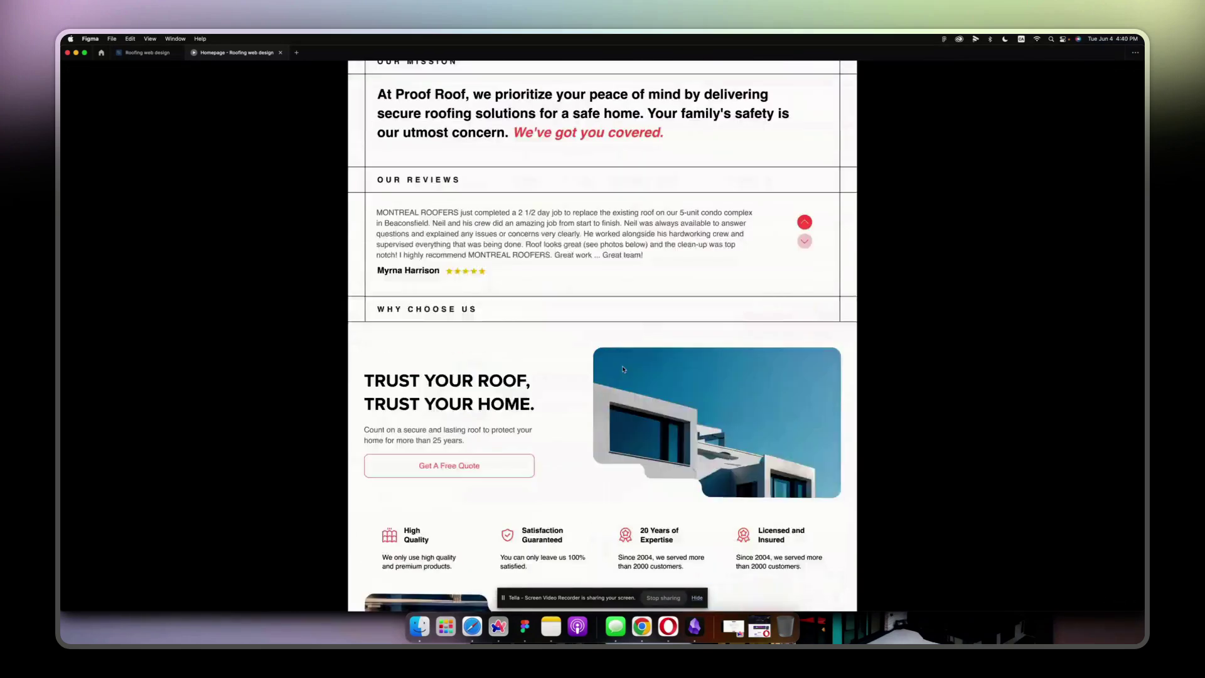
{"action": "scroll", "coordinate": [623, 368], "scroll_direction": "down", "scroll_amount": 5}
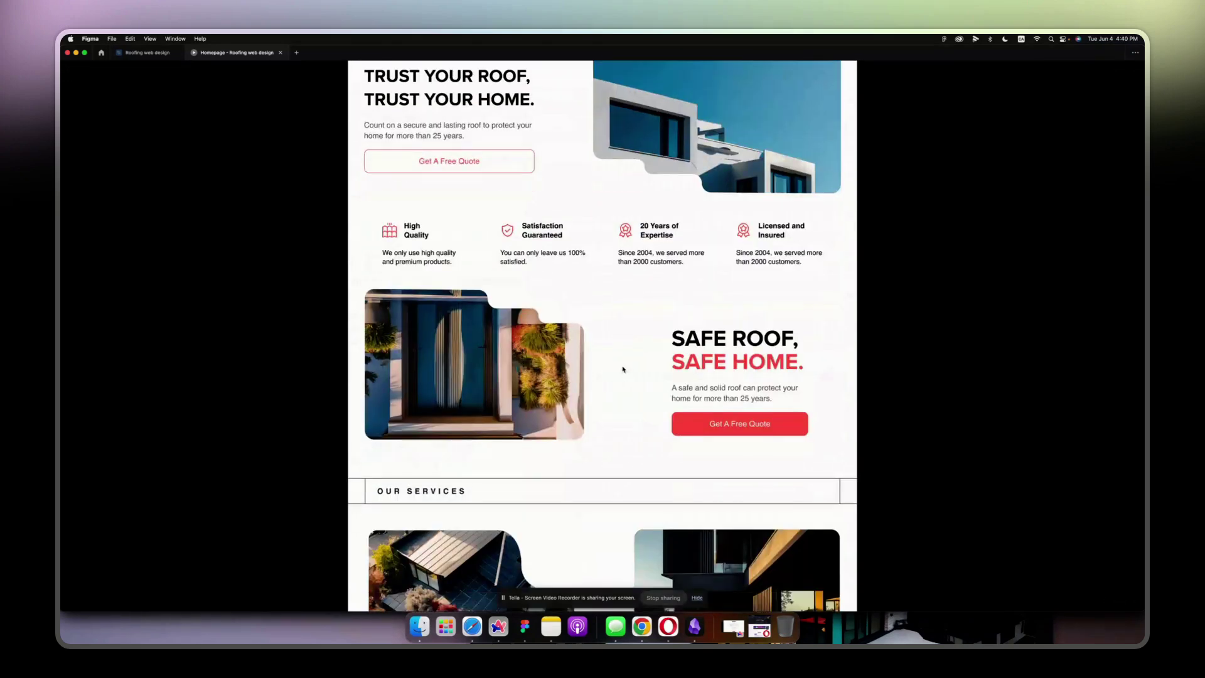
{"action": "scroll", "coordinate": [623, 369], "scroll_direction": "down", "scroll_amount": 1}
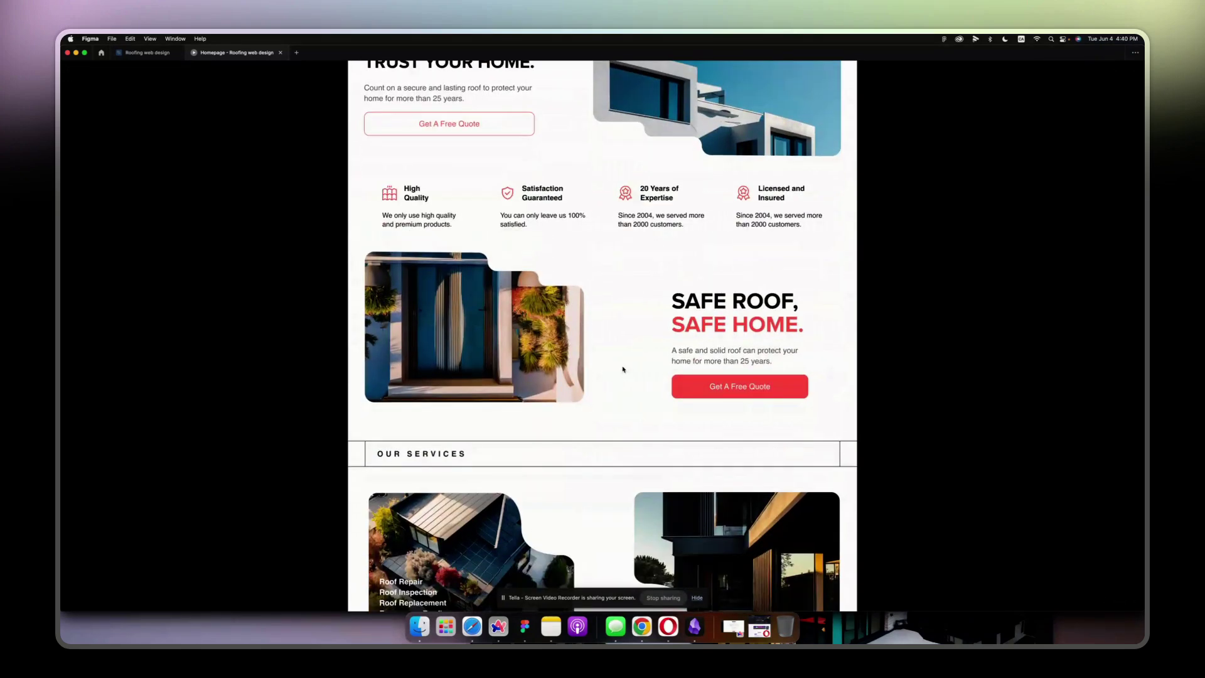
{"action": "scroll", "coordinate": [623, 369], "scroll_direction": "down", "scroll_amount": 4}
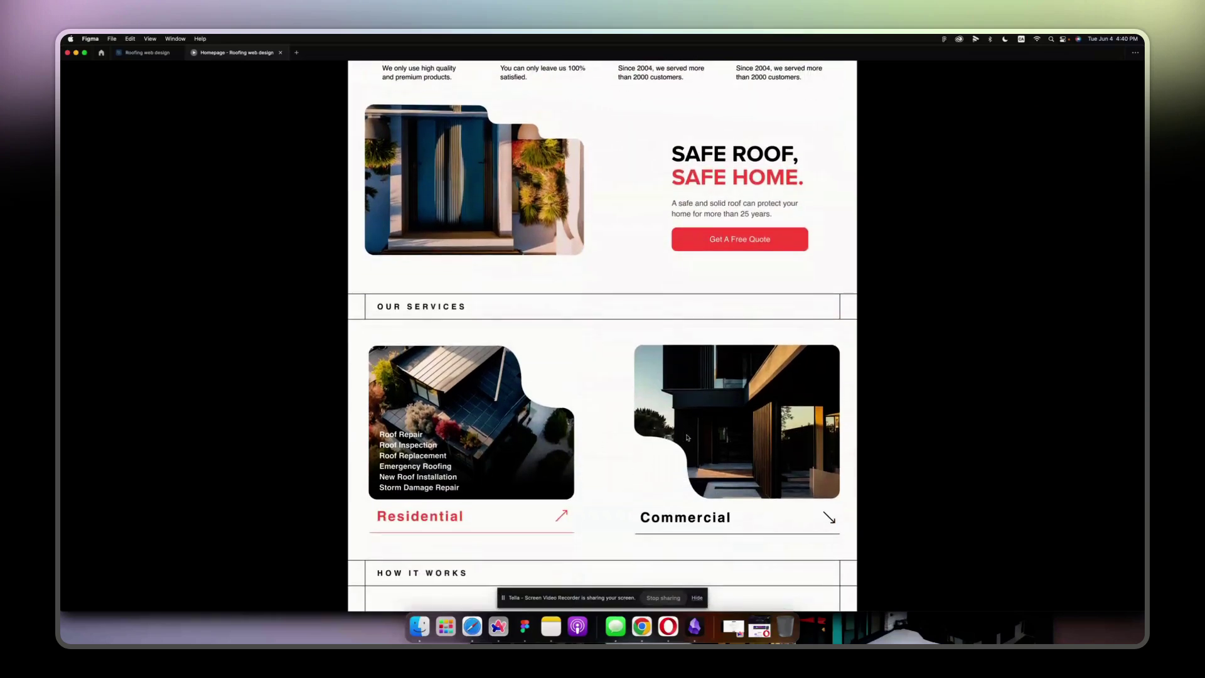
{"action": "scroll", "coordinate": [661, 444], "scroll_direction": "down", "scroll_amount": 5}
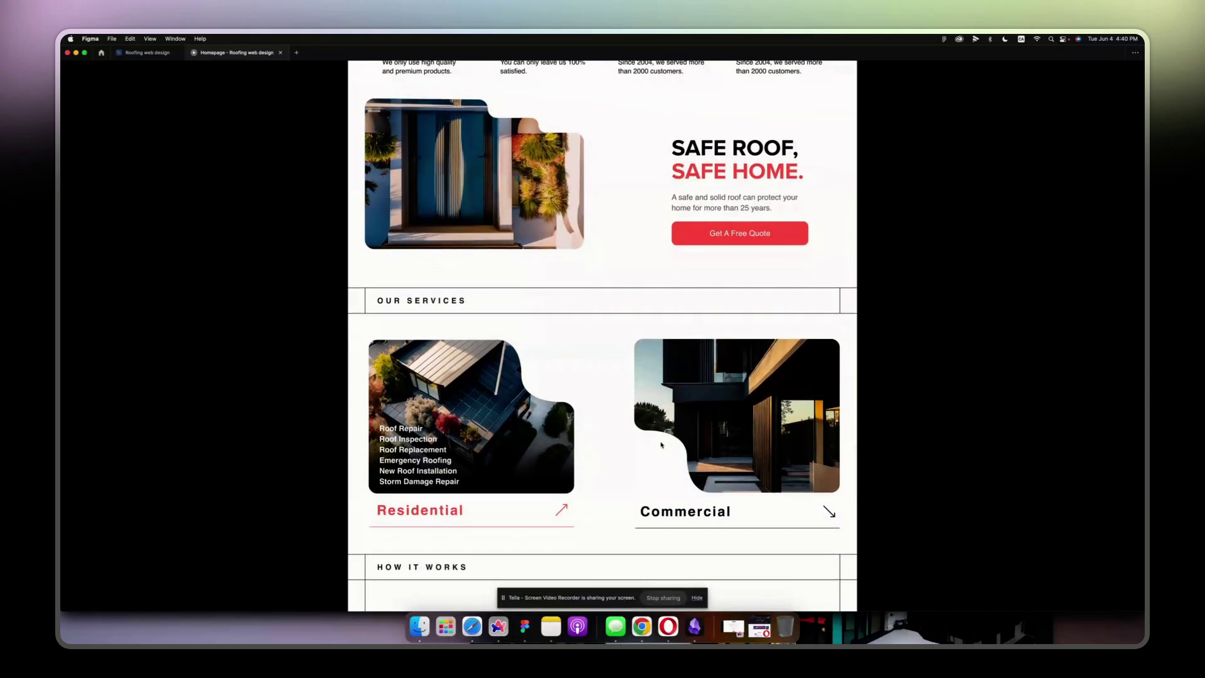
{"action": "scroll", "coordinate": [660, 444], "scroll_direction": "down", "scroll_amount": 20}
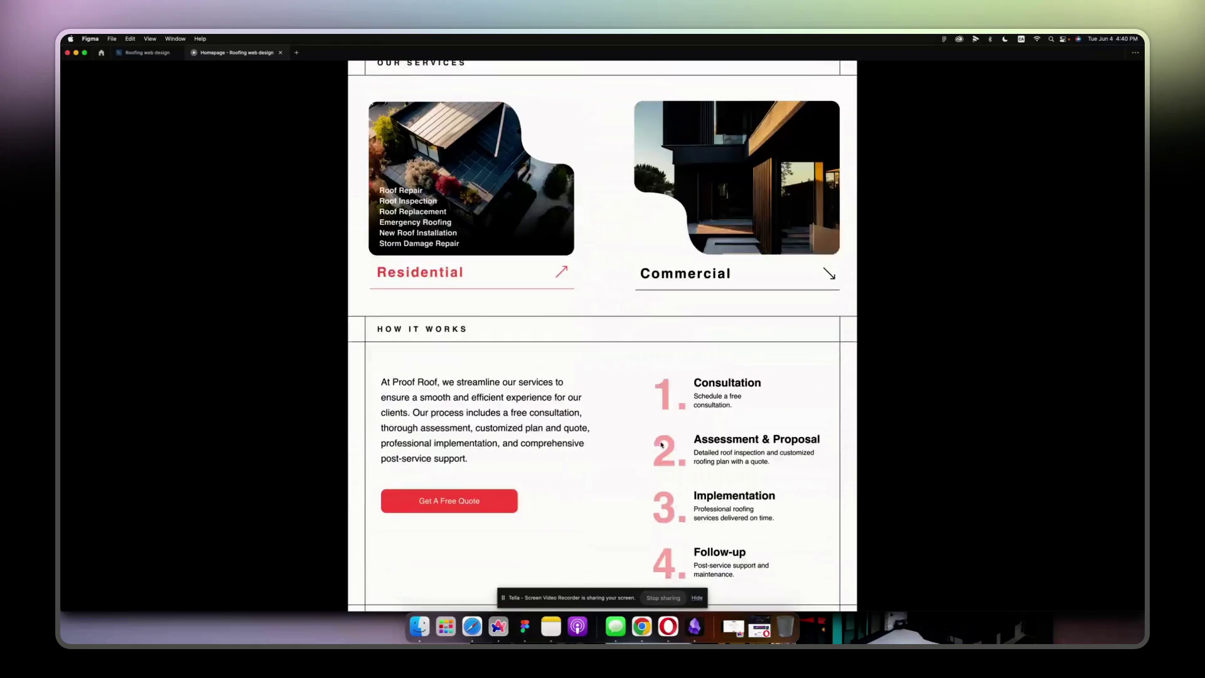
{"action": "scroll", "coordinate": [661, 445], "scroll_direction": "down", "scroll_amount": 4}
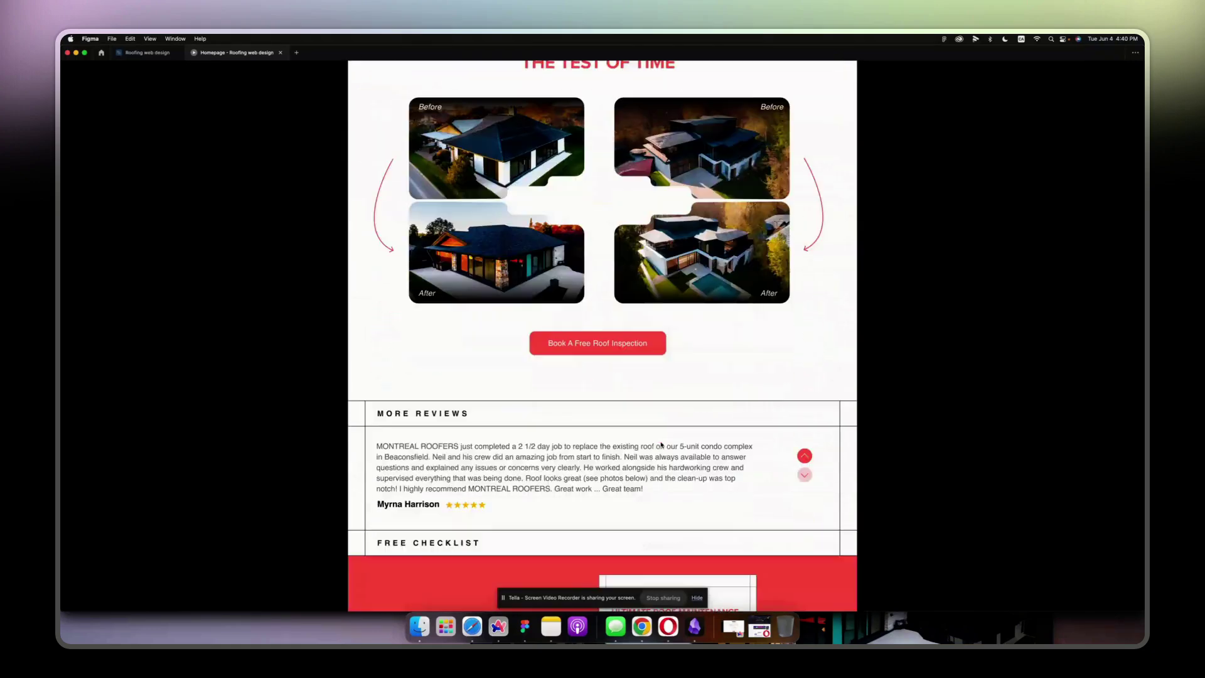